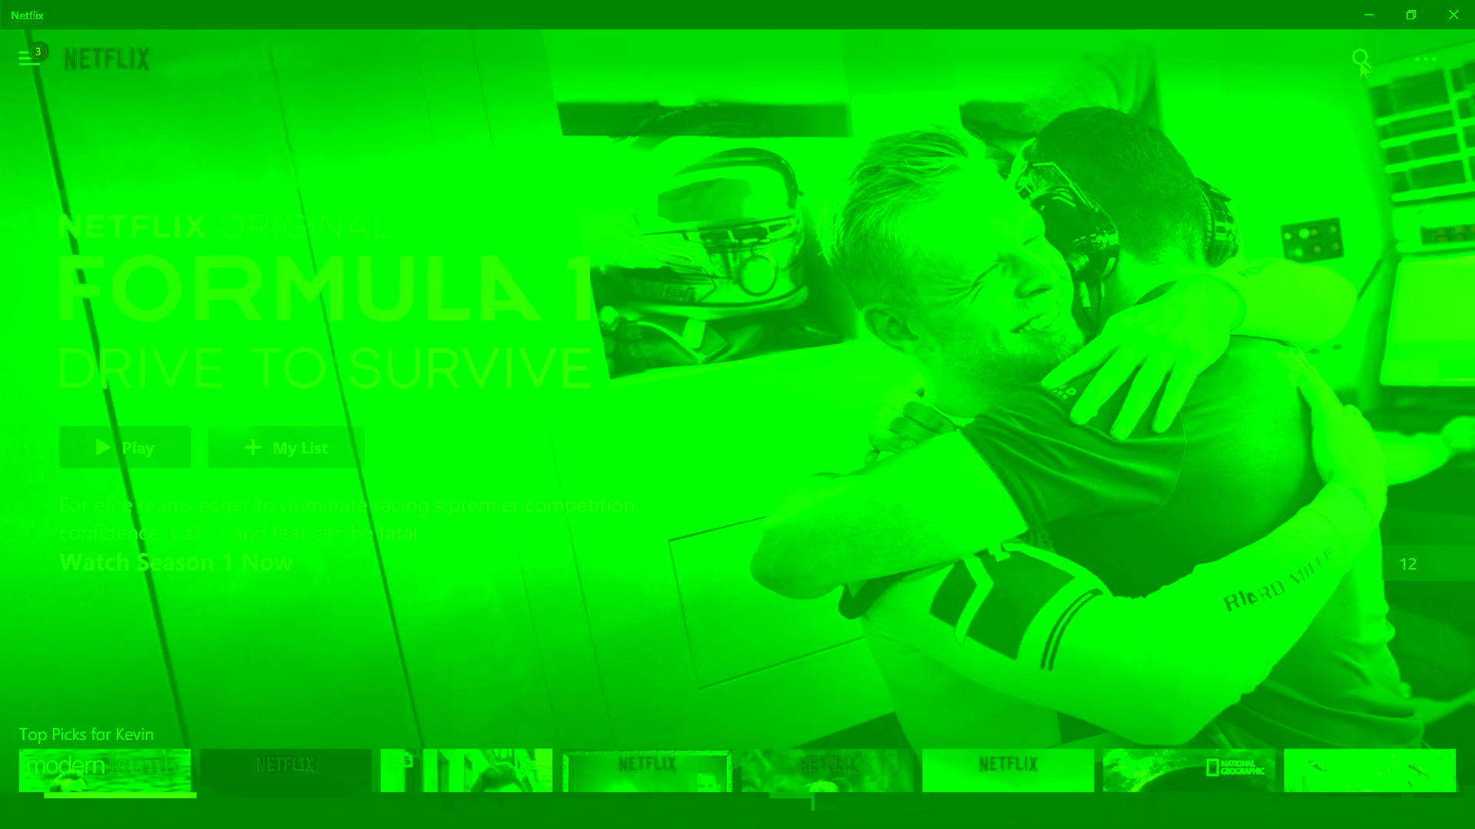
# Search Netflix for 'The office', open The Office (U.S.) suggestion, then close Netflix.
pyautogui.click(1361, 60)
pyautogui.write('U')
pyautogui.press('BackSpace')
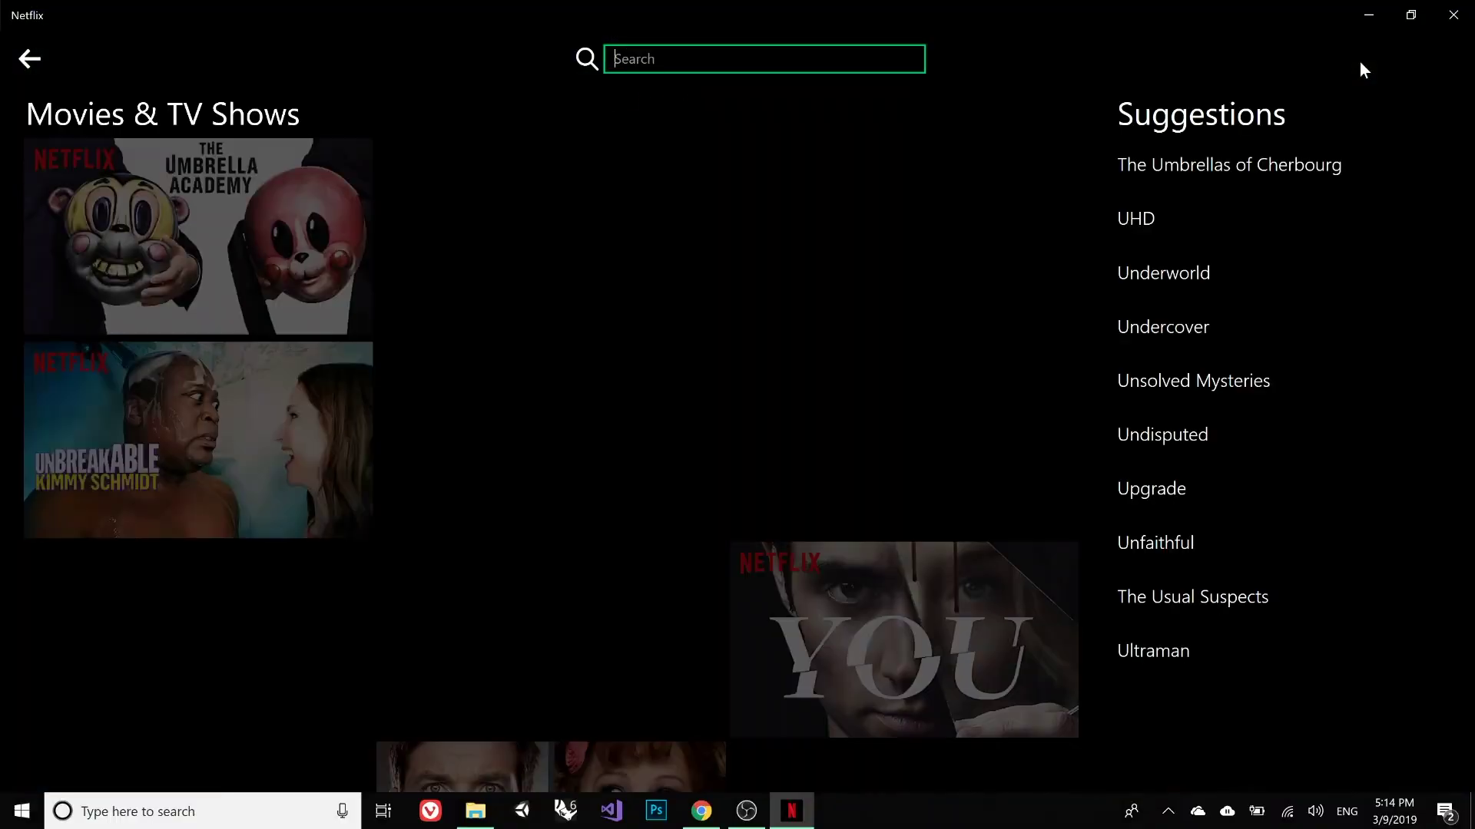
pyautogui.write('The off')
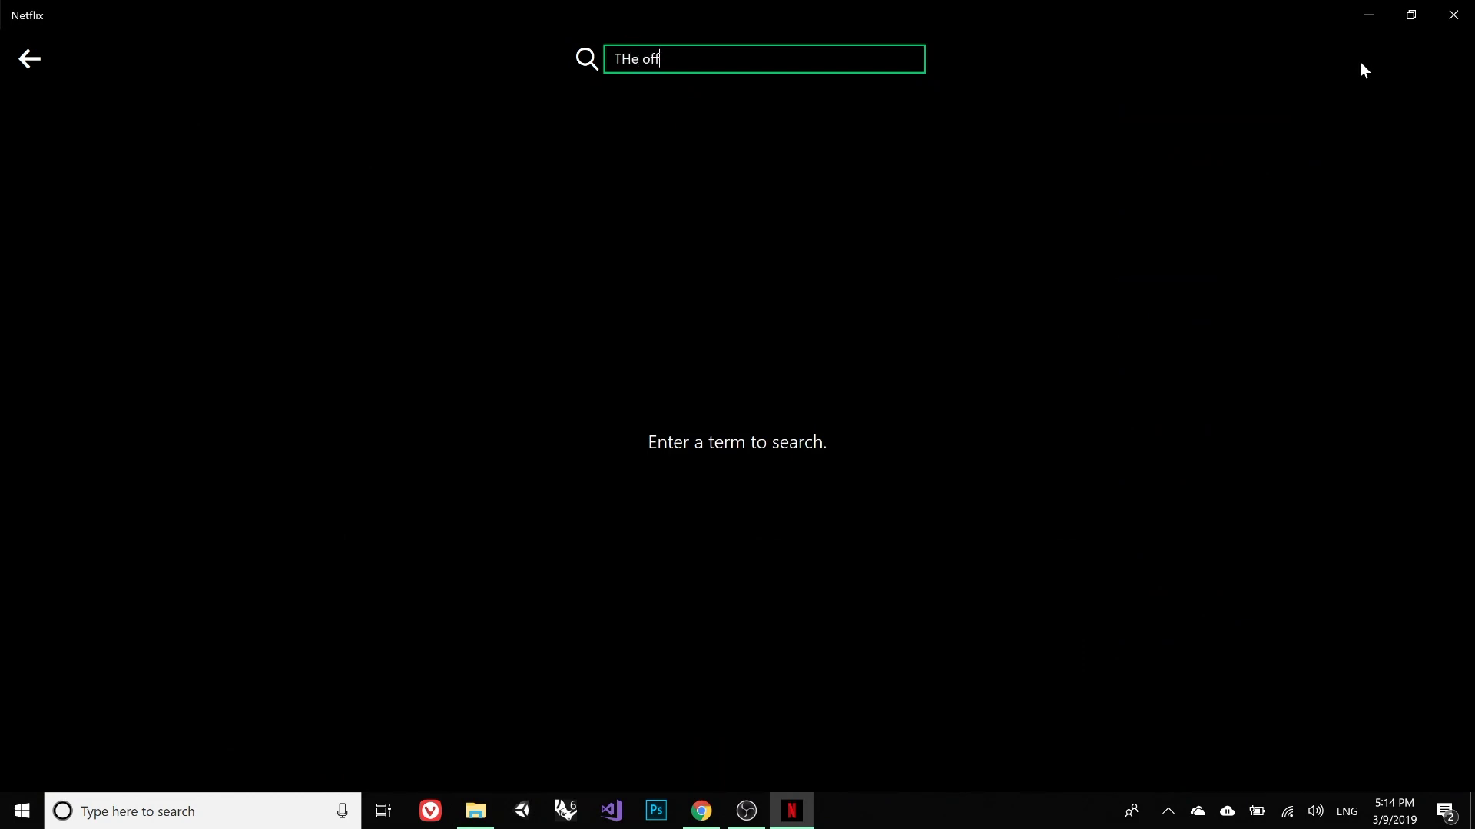
pyautogui.write('ice')
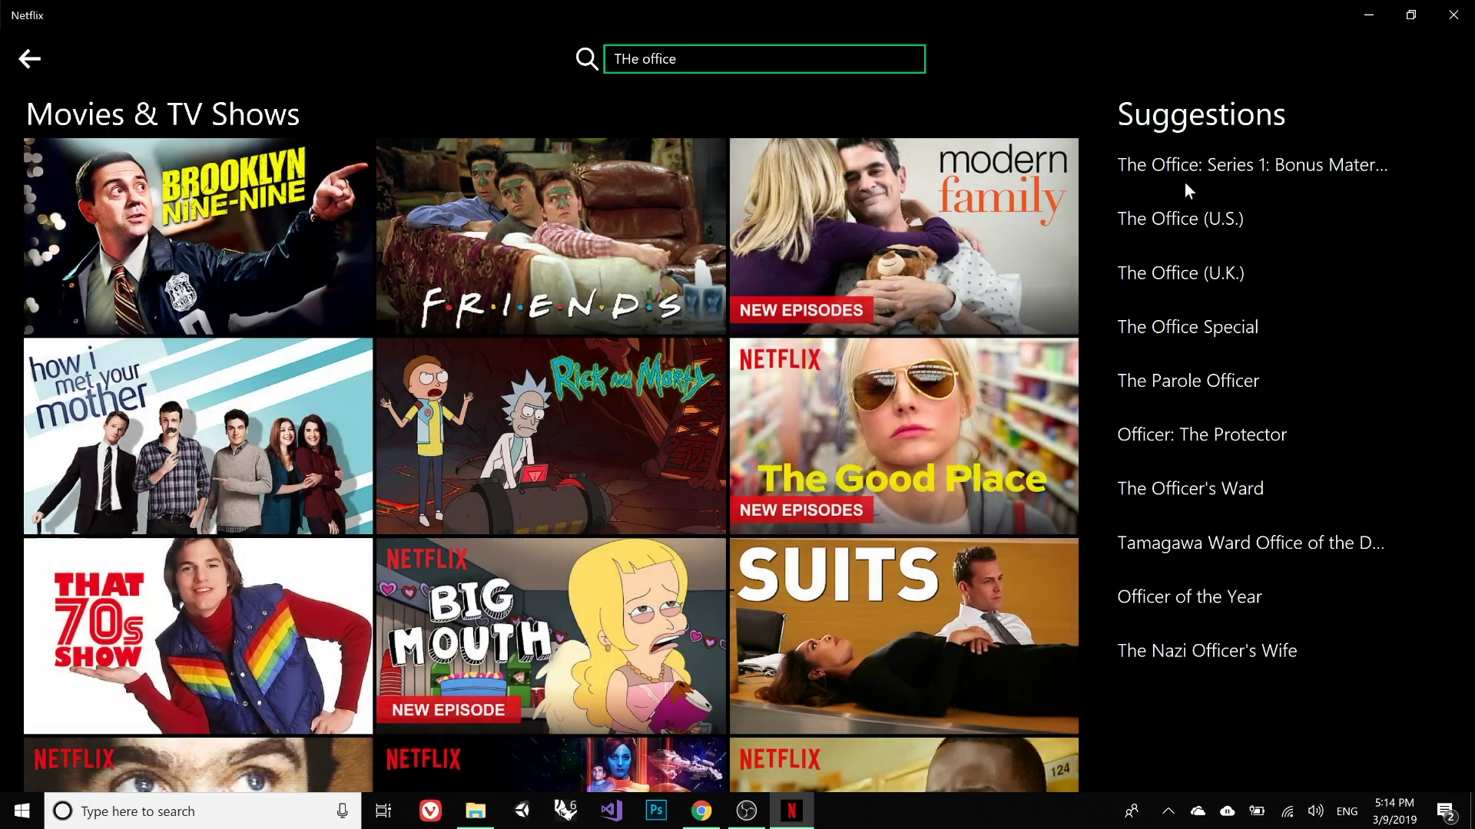
pyautogui.click(1181, 220)
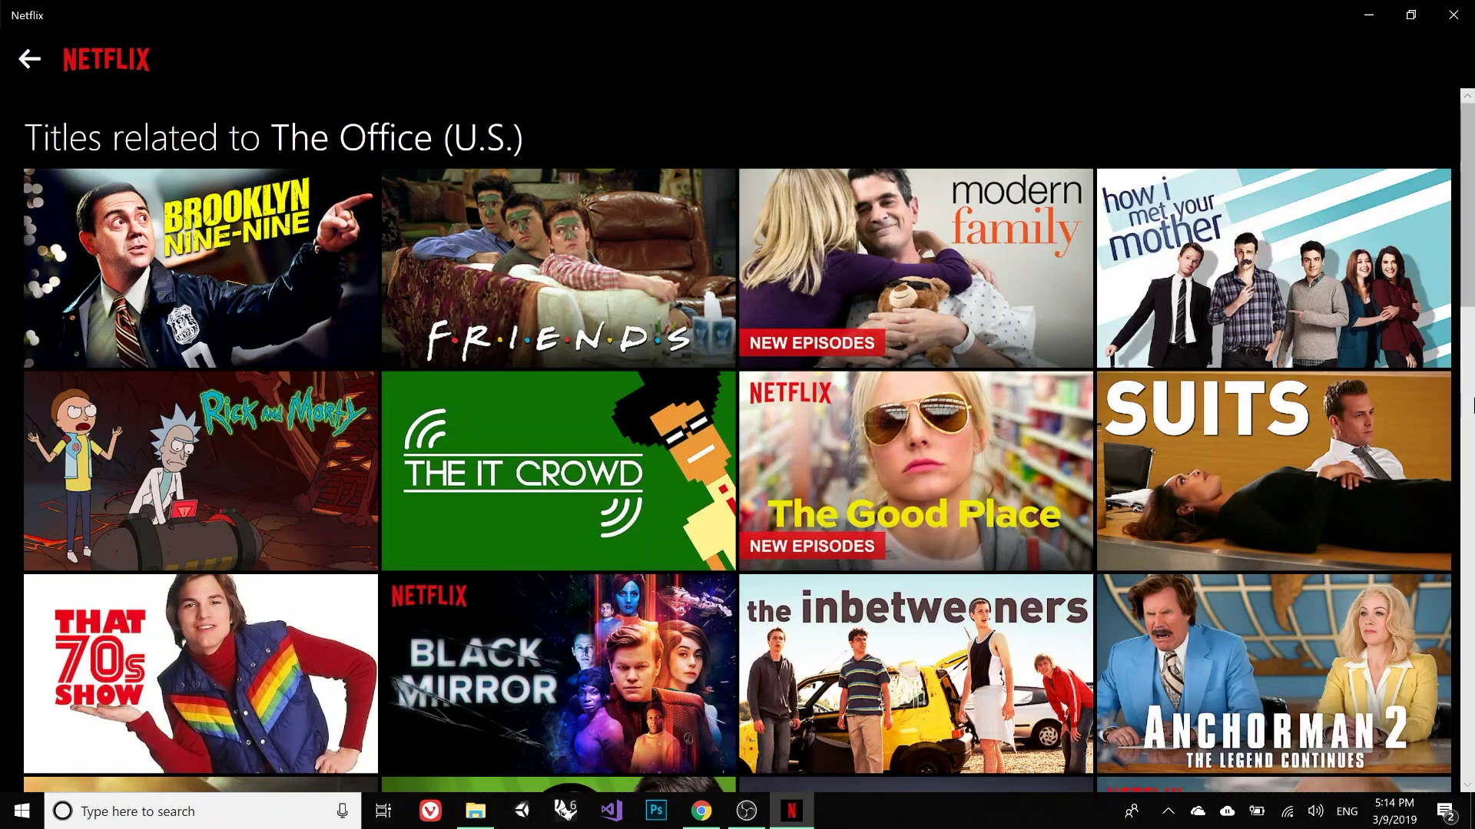
pyautogui.click(1452, 17)
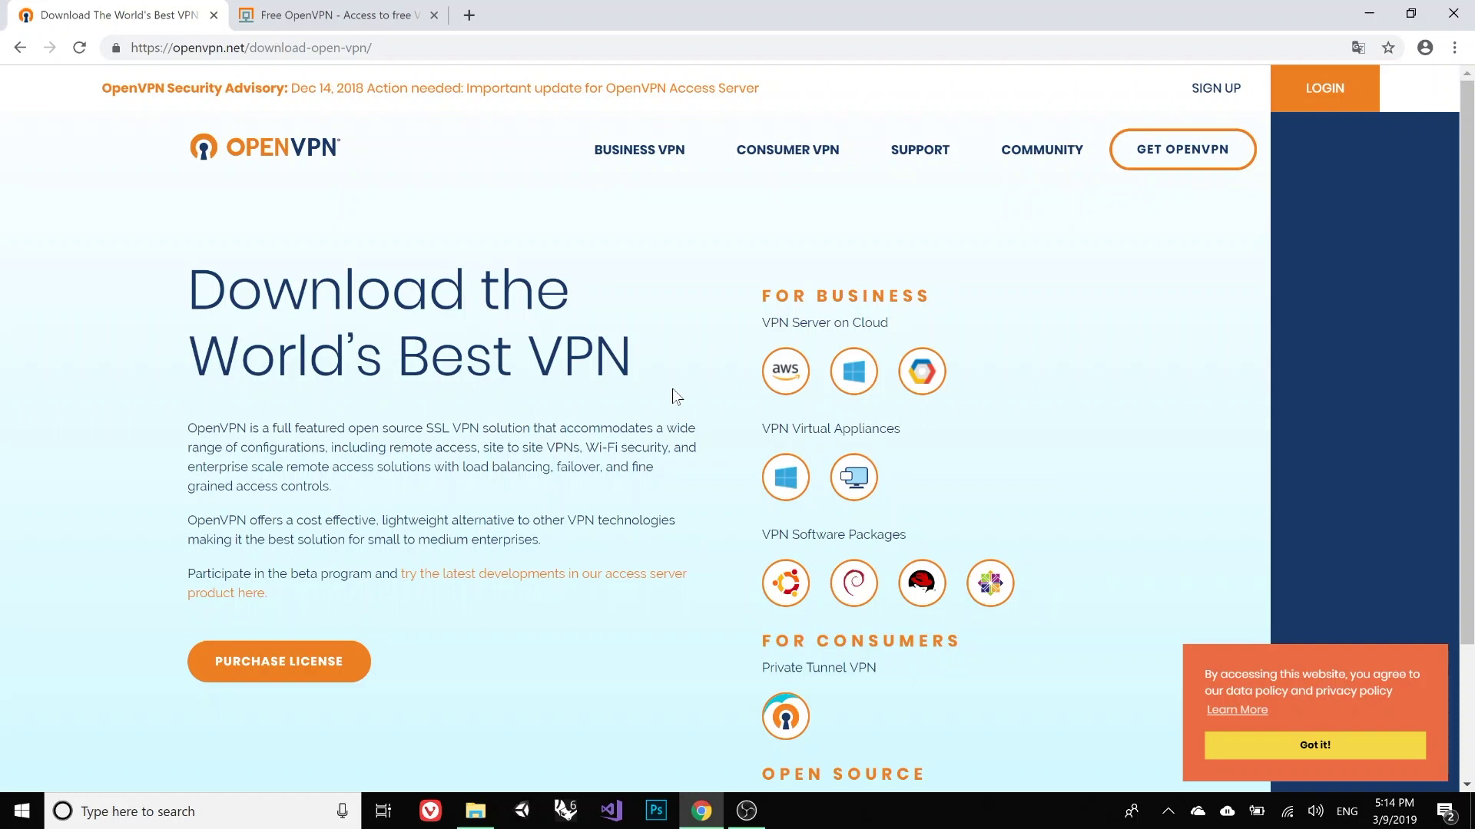
# From Community Downloads, download the Windows installer openvpn-install-2.4.7-I603.exe.
pyautogui.click(135, 48)
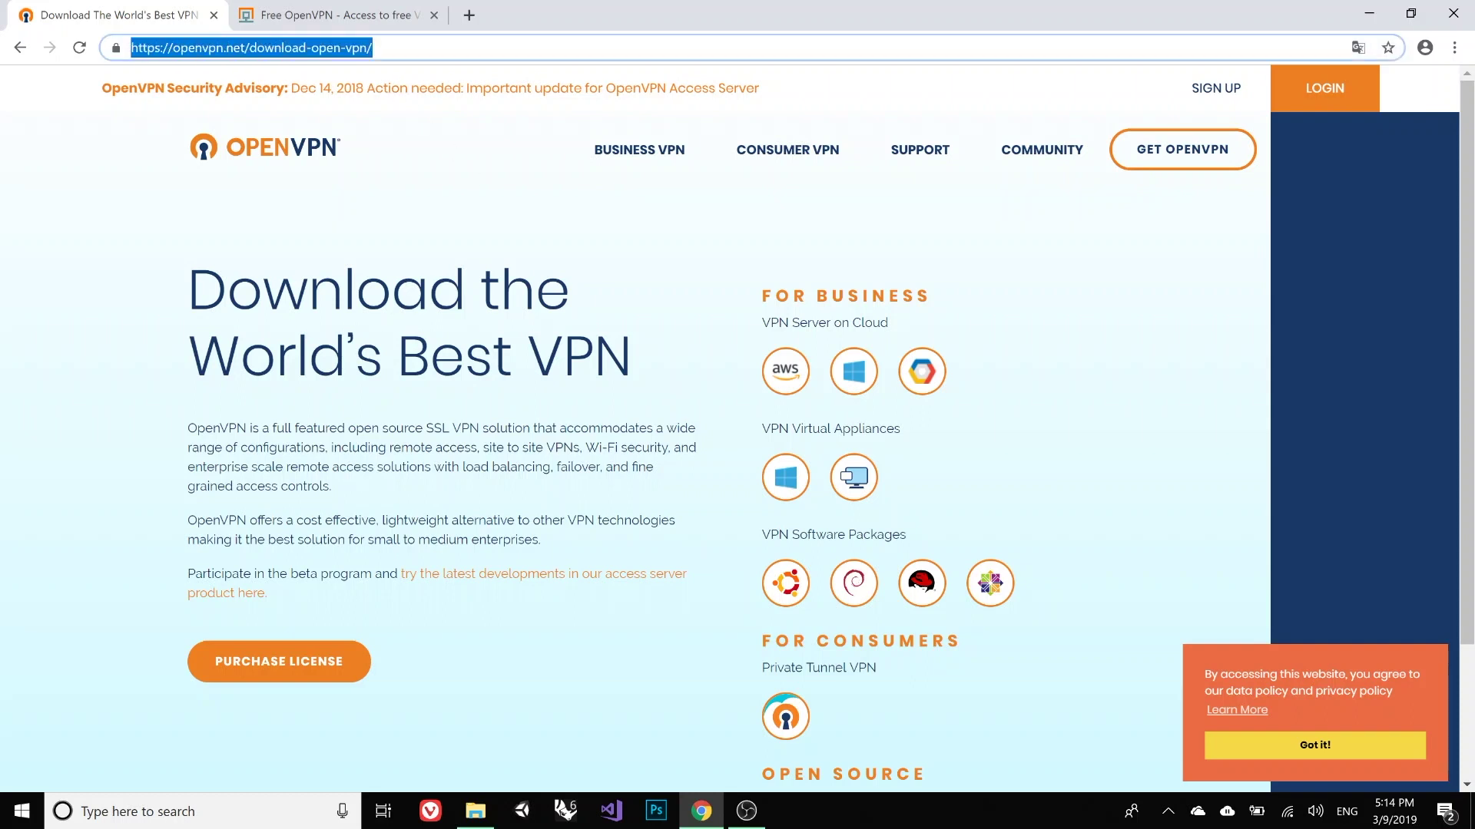
pyautogui.click(658, 270)
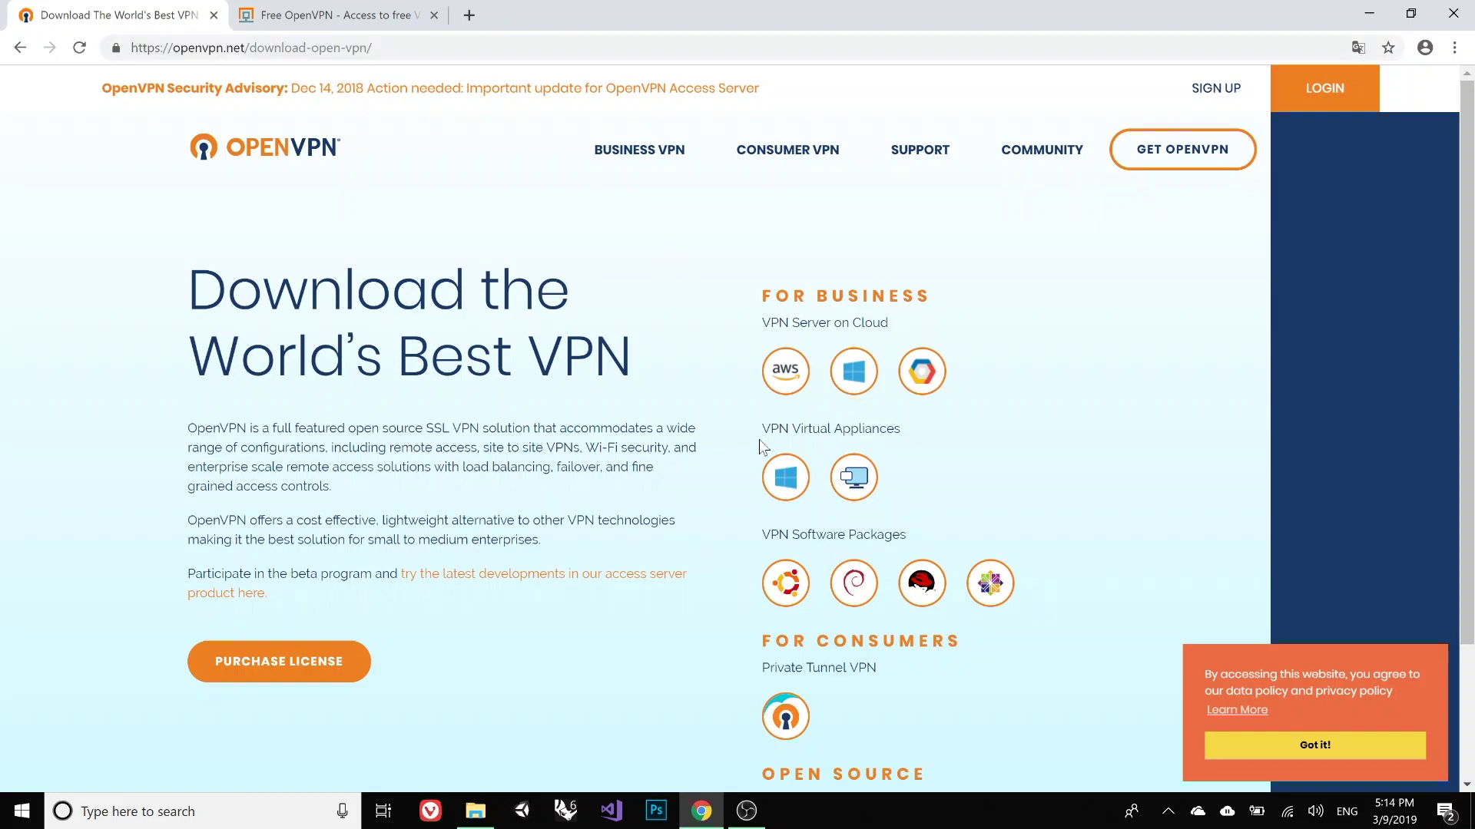
pyautogui.scroll(-3, 760, 439)
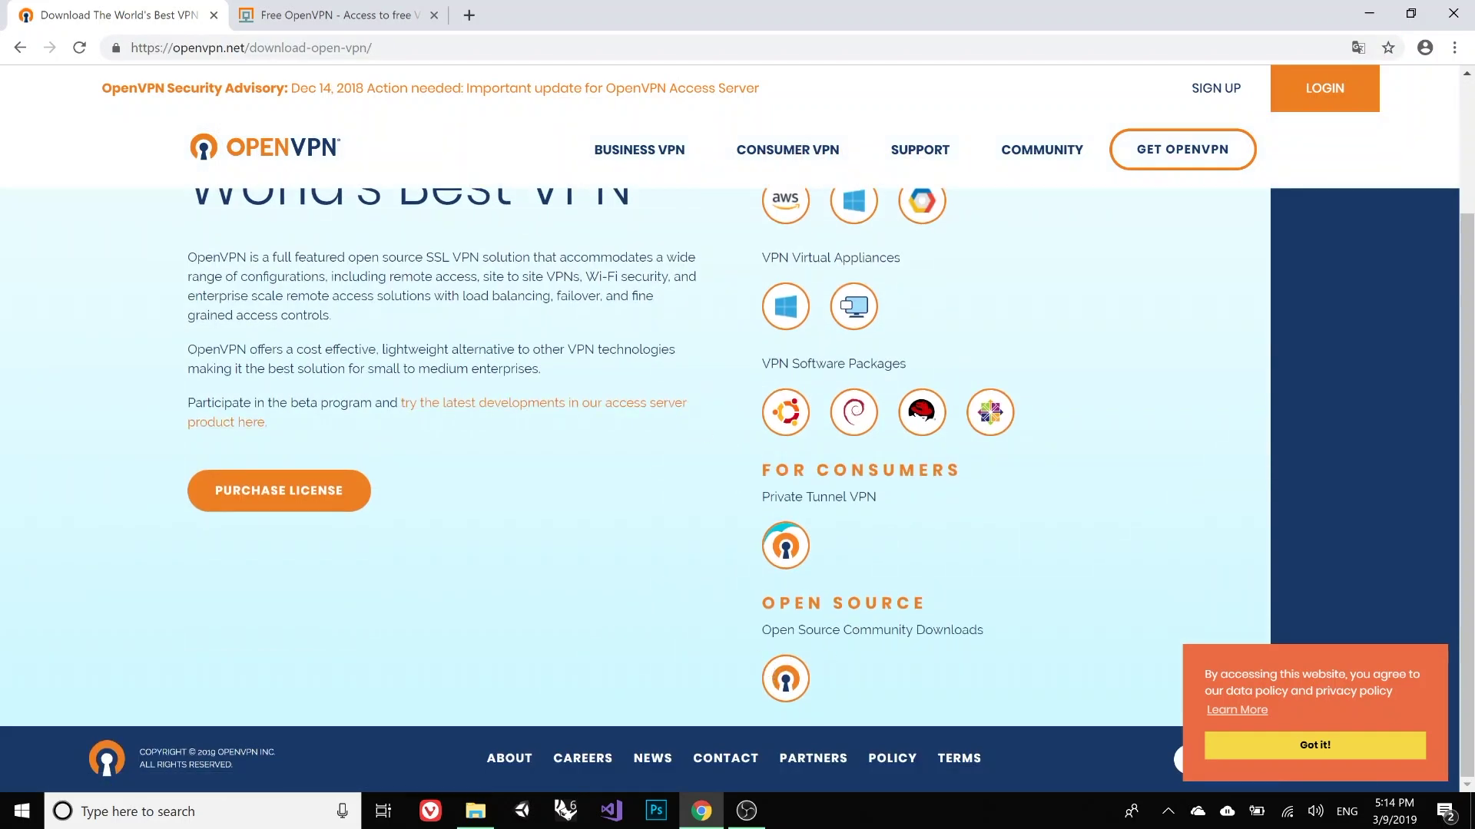
pyautogui.moveTo(761, 602); pyautogui.dragTo(971, 616)
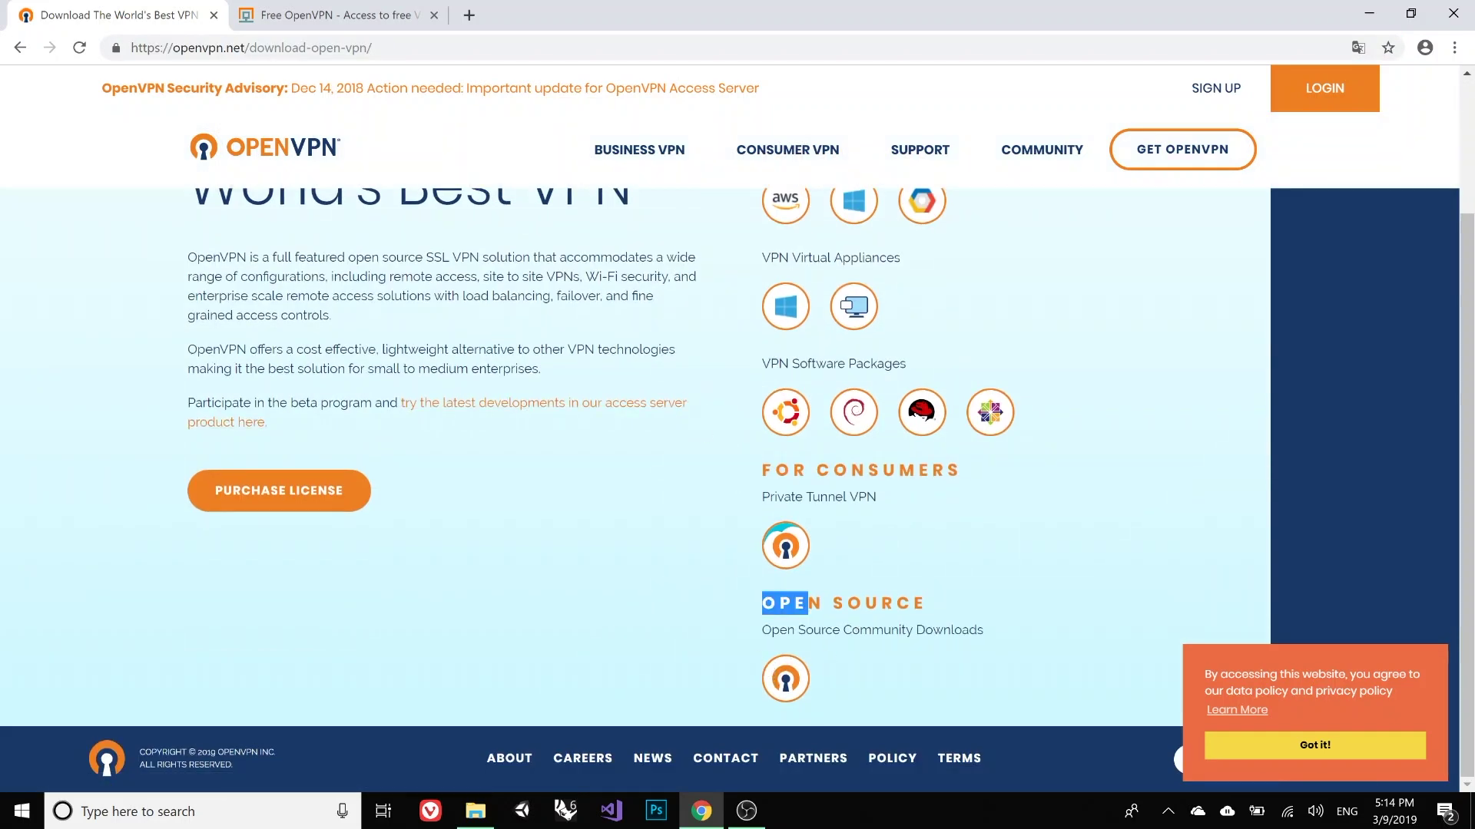
pyautogui.middleClick(785, 679)
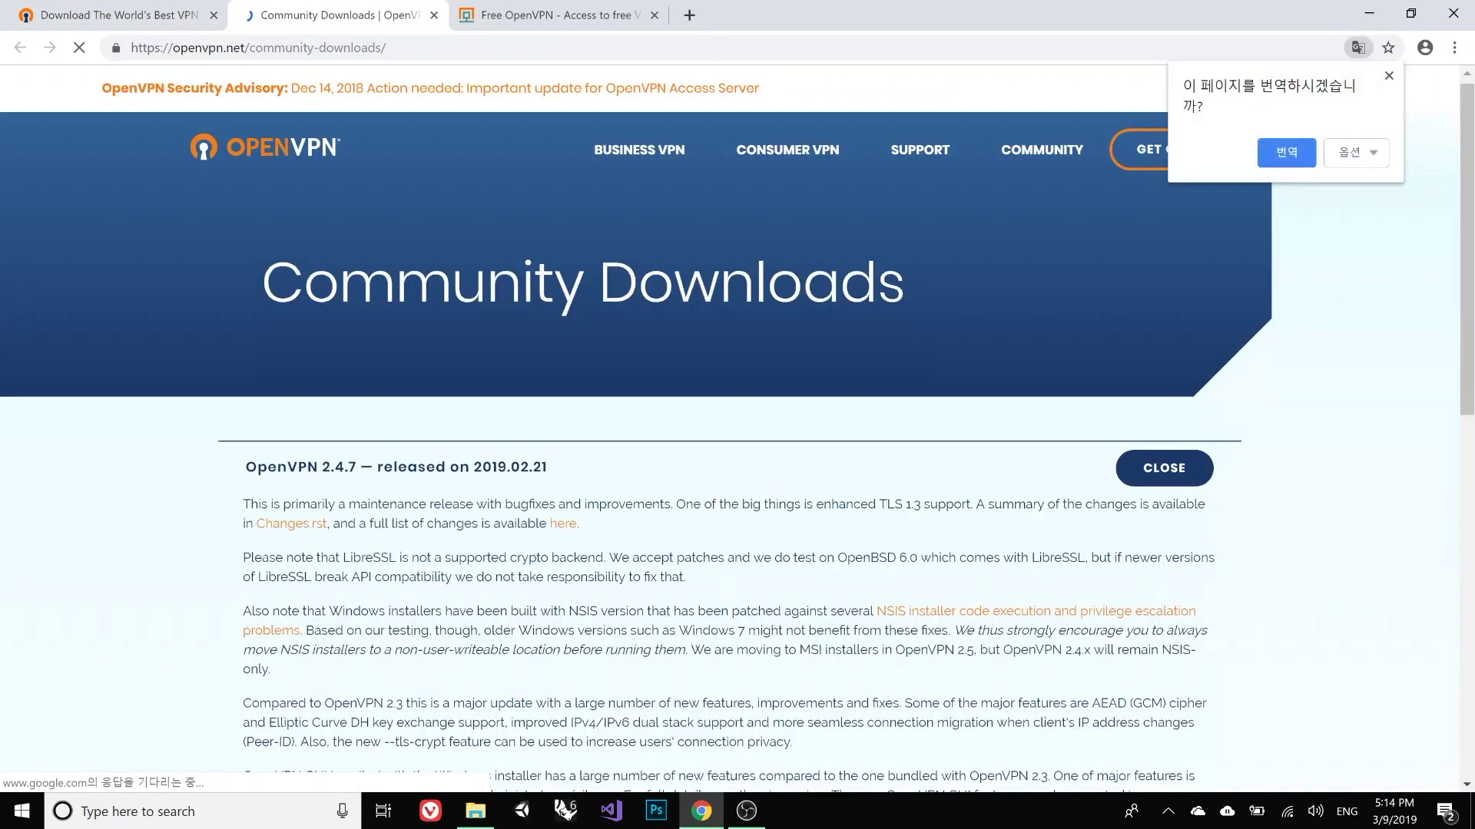
pyautogui.scroll(-8, 769, 496)
pyautogui.moveTo(327, 521); pyautogui.dragTo(437, 521)
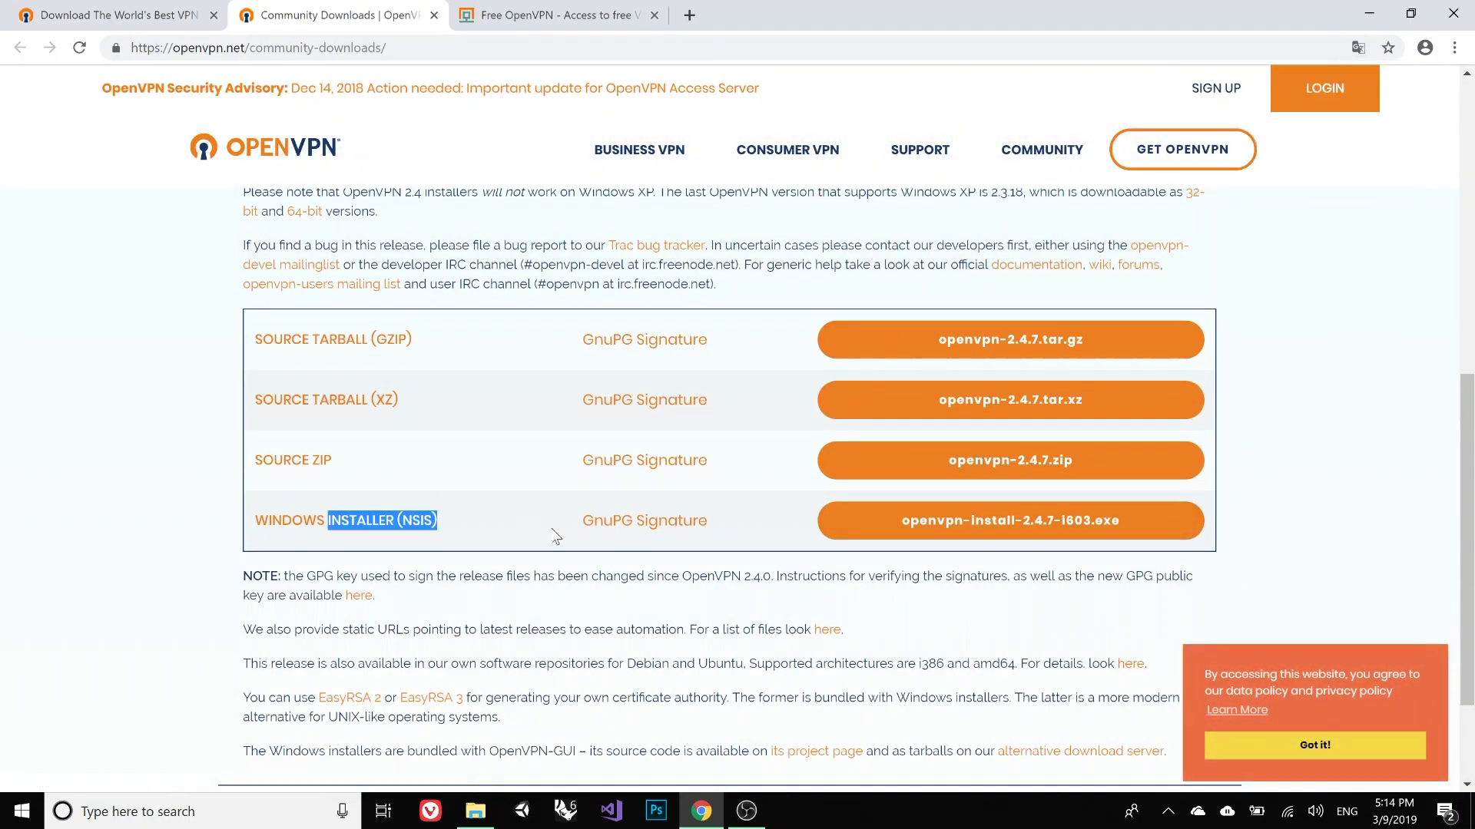
pyautogui.click(880, 521)
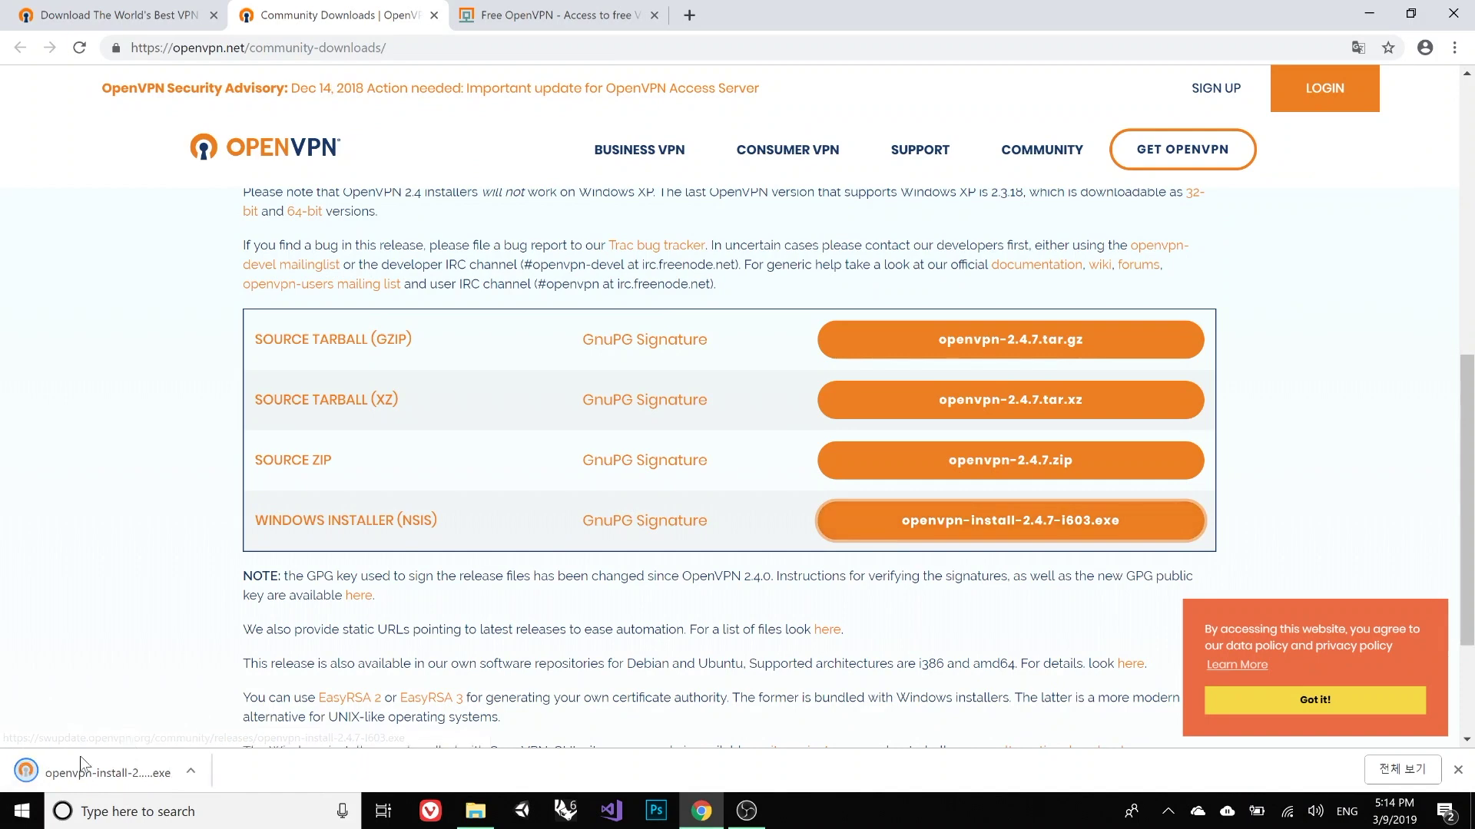
# Run the downloaded installer with default options, then return to the Free OpenVPN page.
pyautogui.click(61, 763)
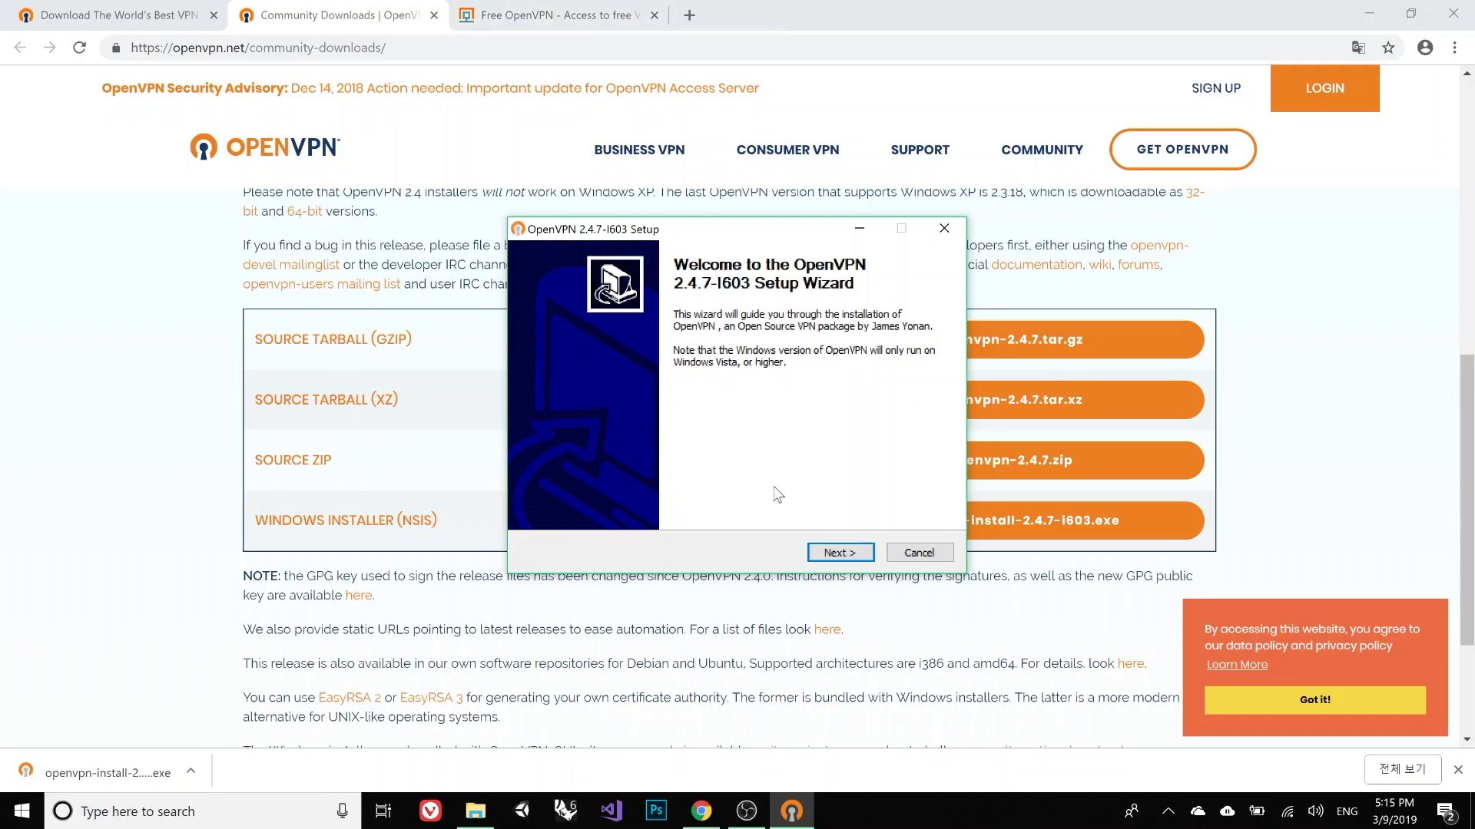
pyautogui.press('Return')
pyautogui.press('Return')
pyautogui.press('Return')
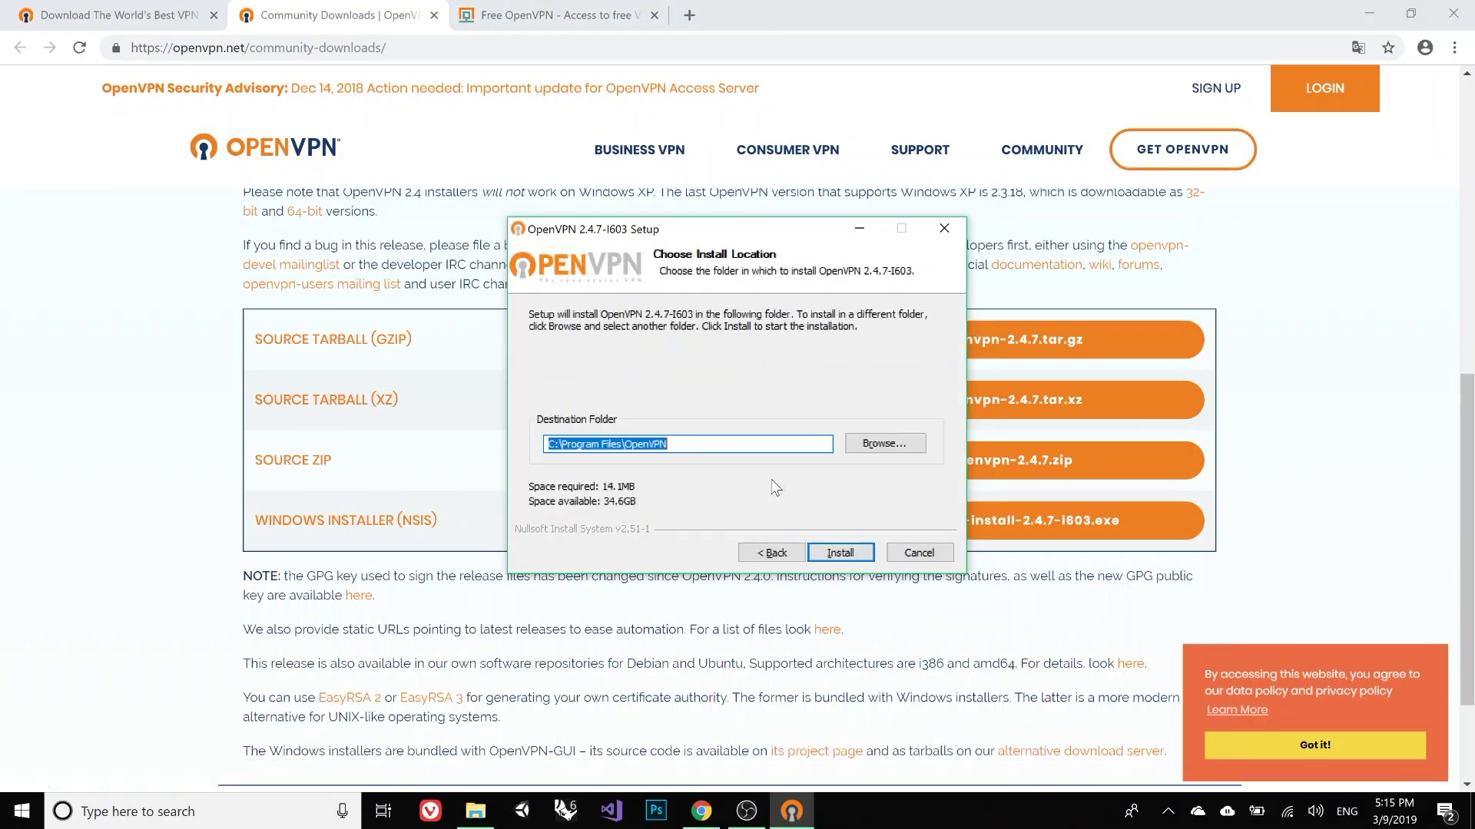
pyautogui.press('Return')
pyautogui.click(558, 14)
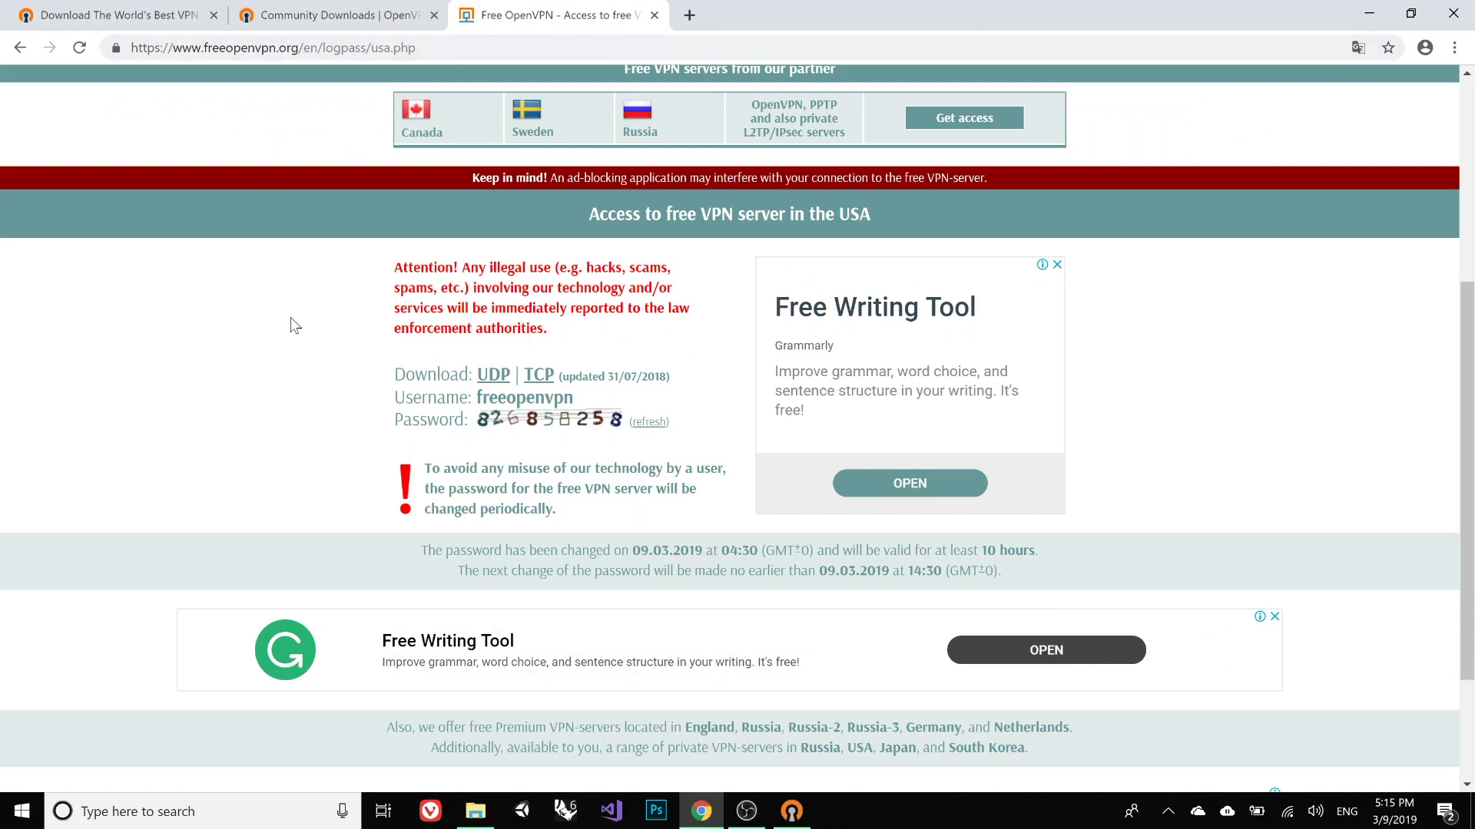
pyautogui.scroll(-1, 344, 355)
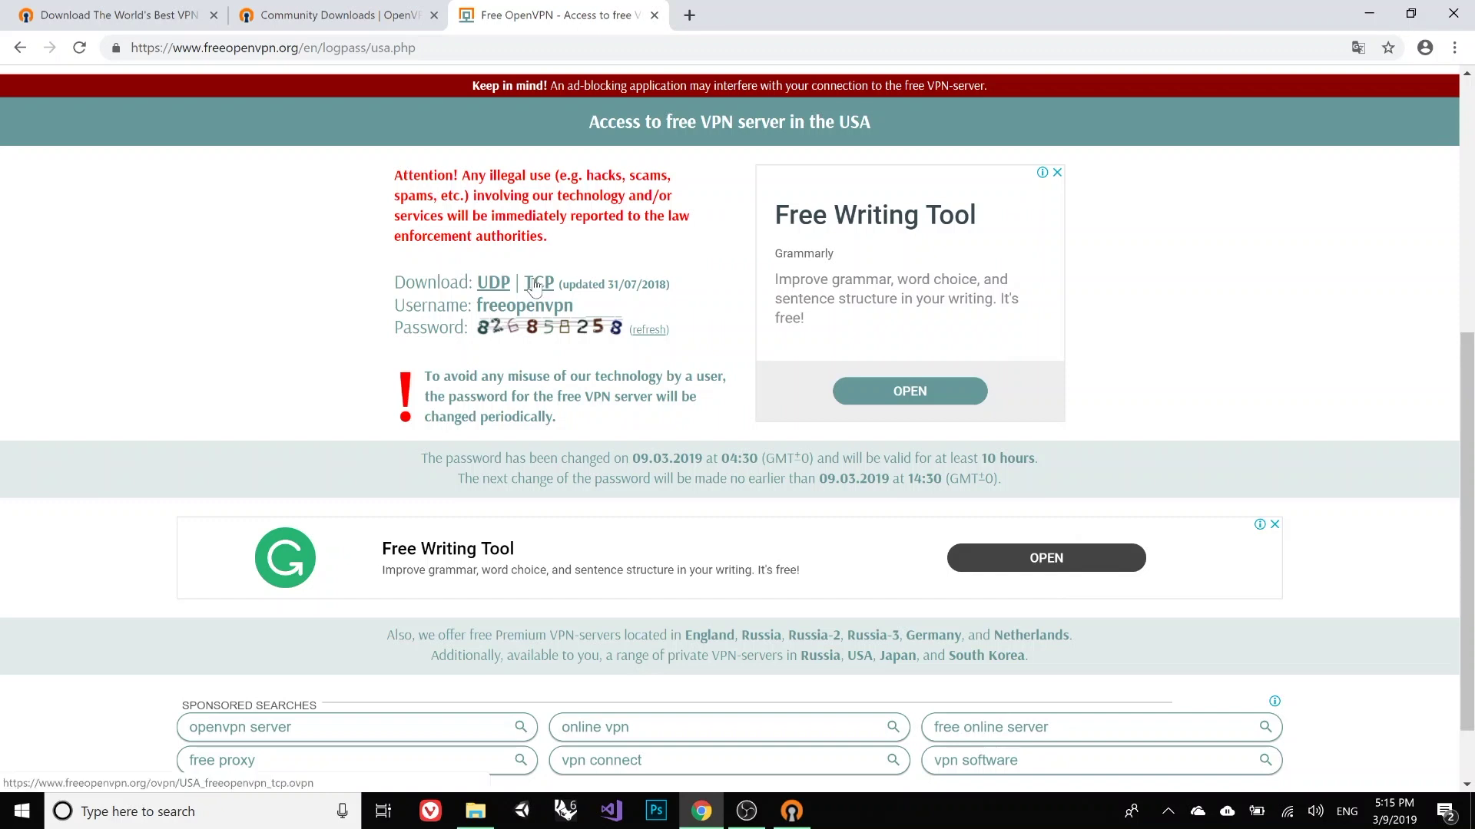
# Download the USA TCP profile, finish the OpenVPN setup and close its readme.
pyautogui.click(538, 284)
pyautogui.click(790, 812)
pyautogui.click(841, 553)
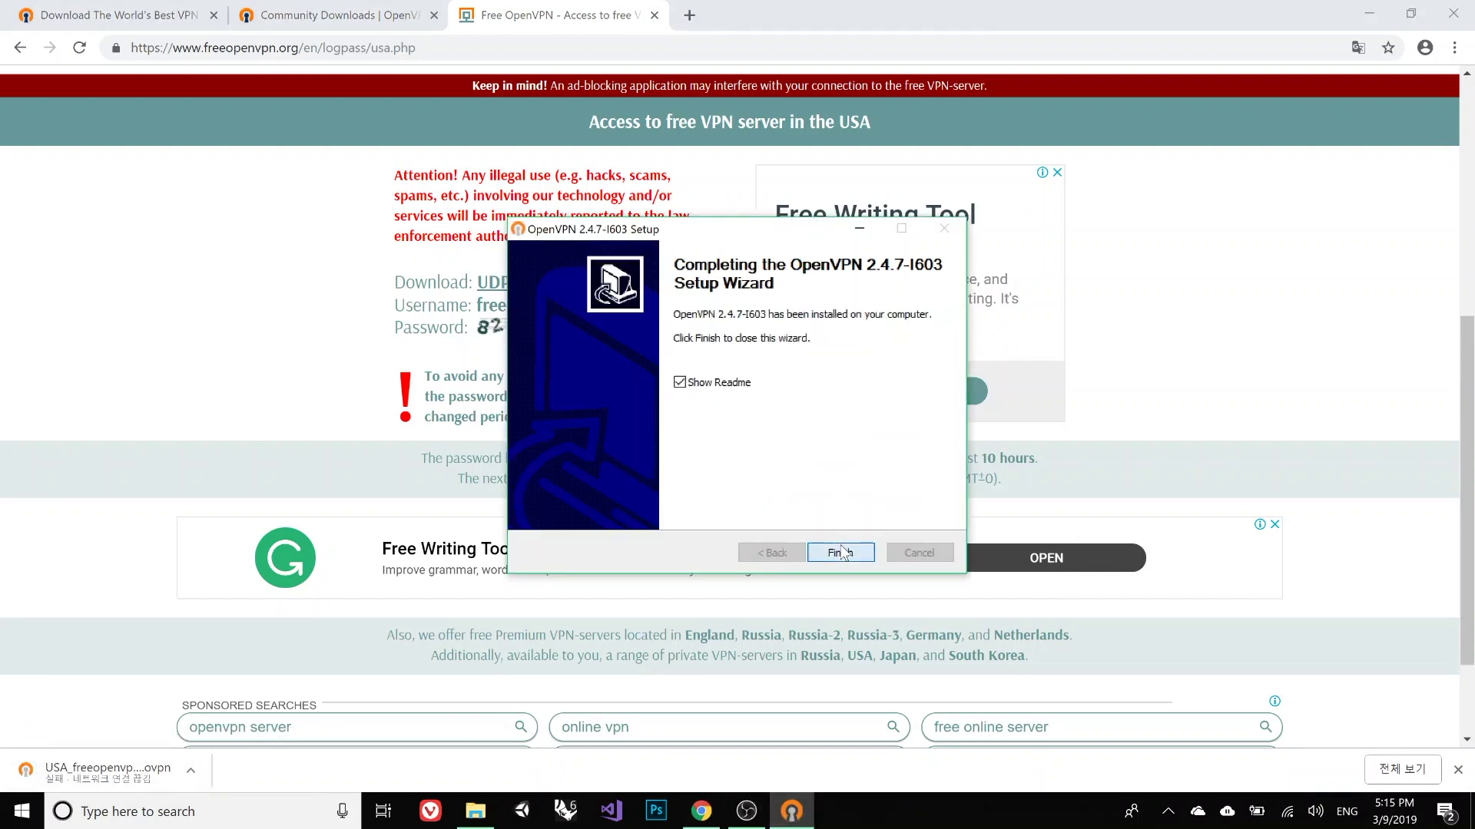
pyautogui.click(1214, 149)
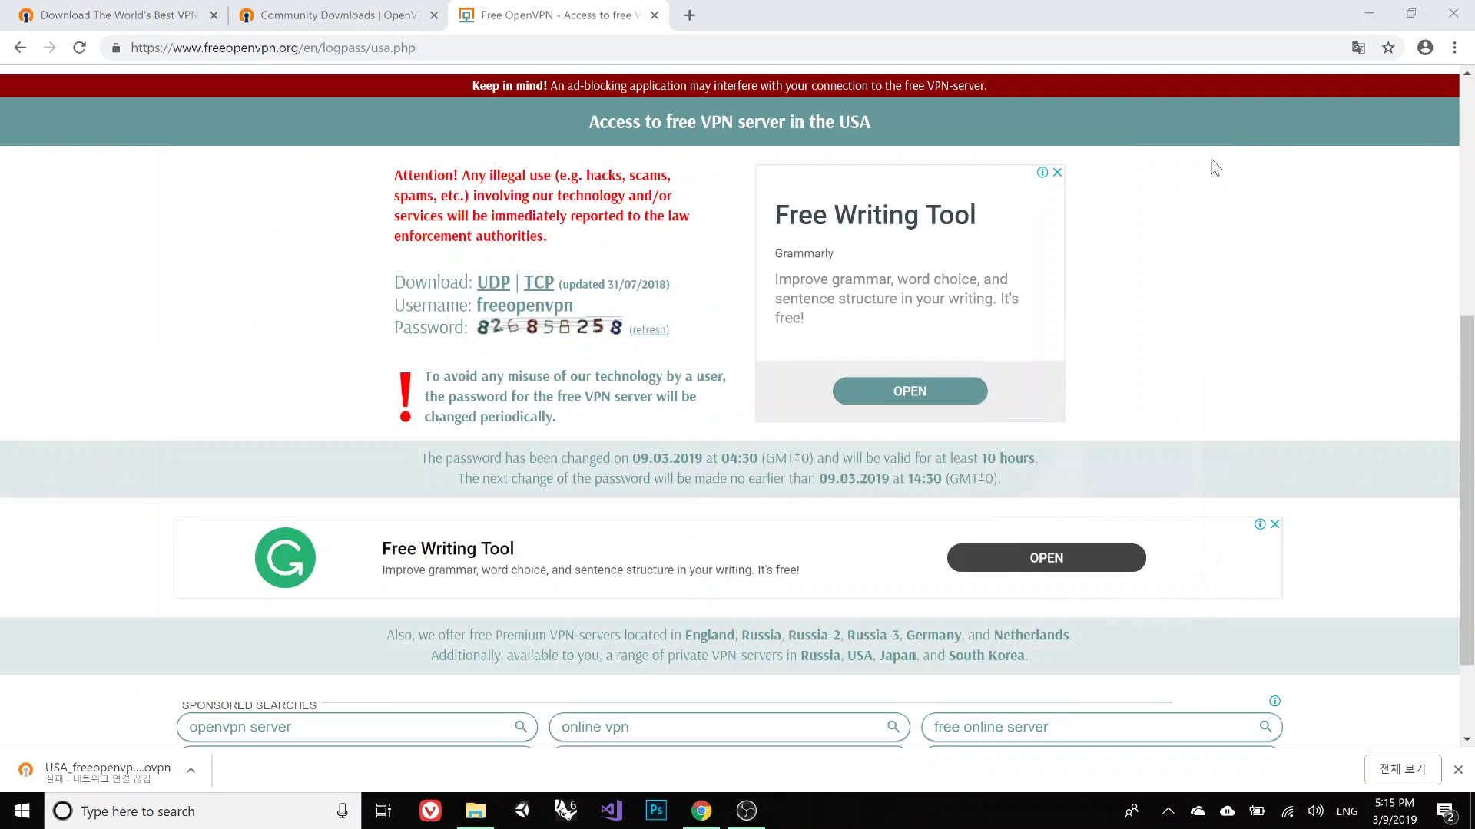
# Launch OpenVPN GUI from Start and dismiss the no-profiles warning.
pyautogui.press('super')
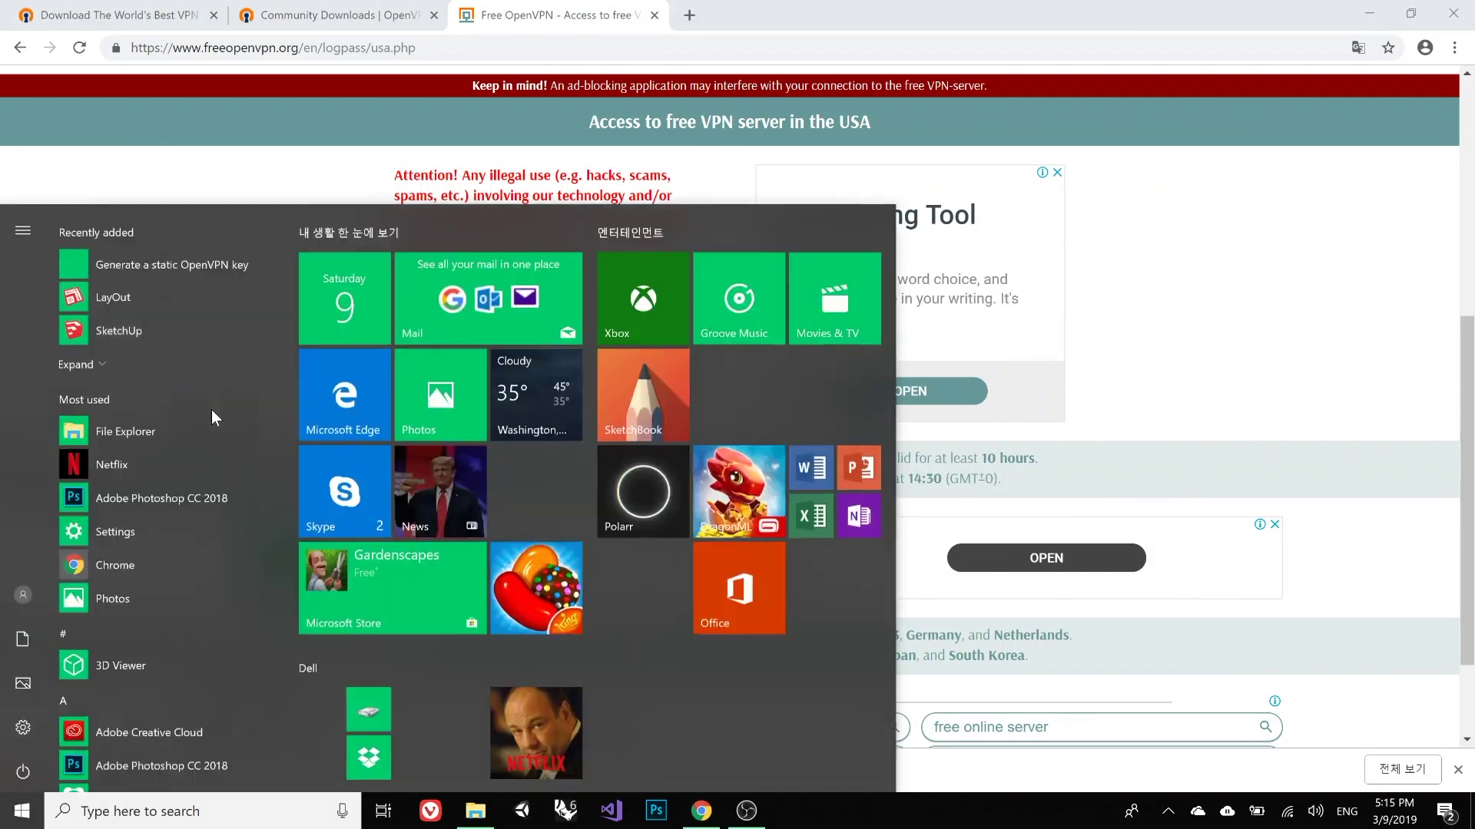
pyautogui.click(132, 261)
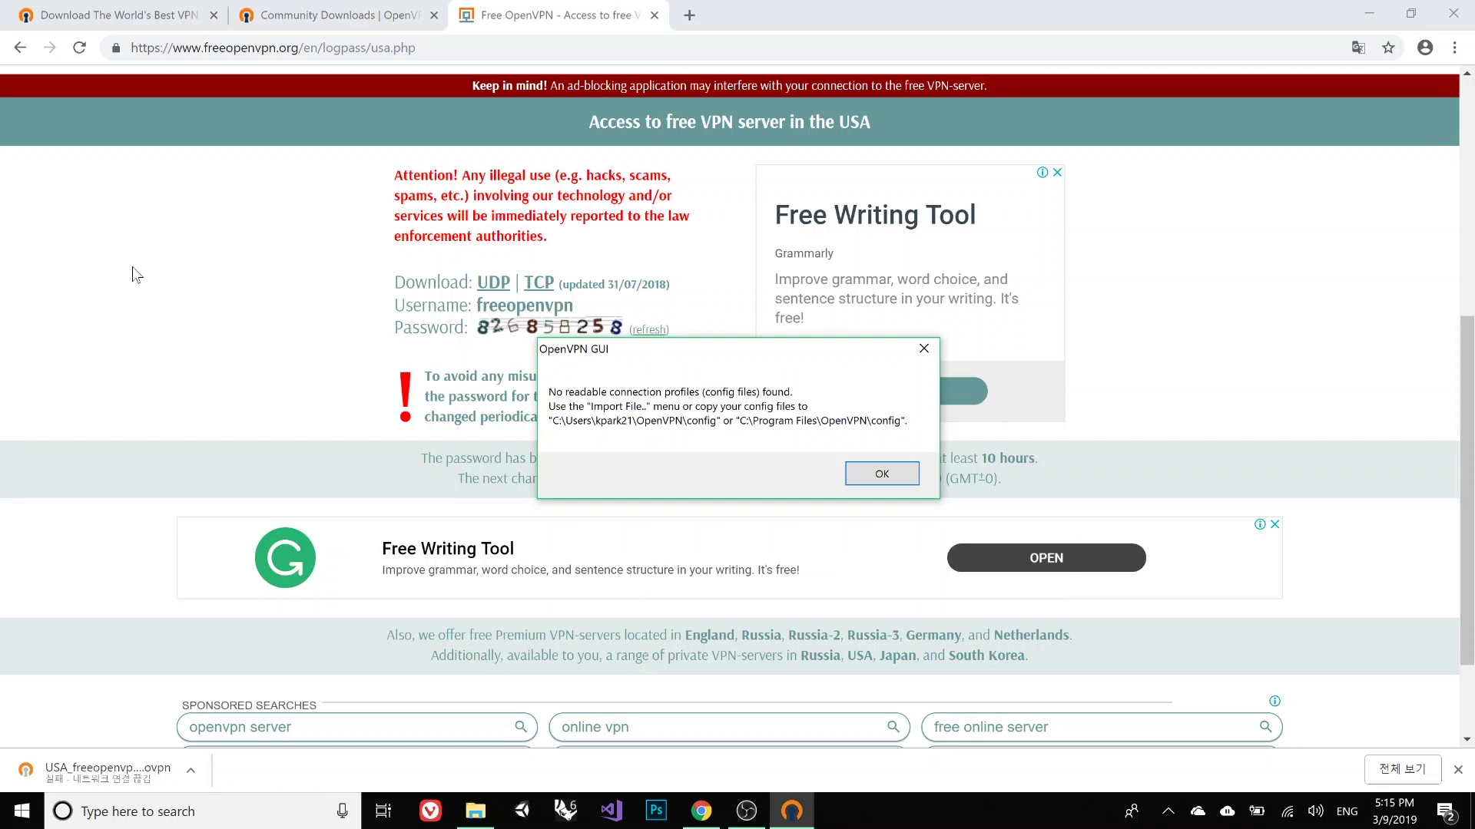
pyautogui.press('Return')
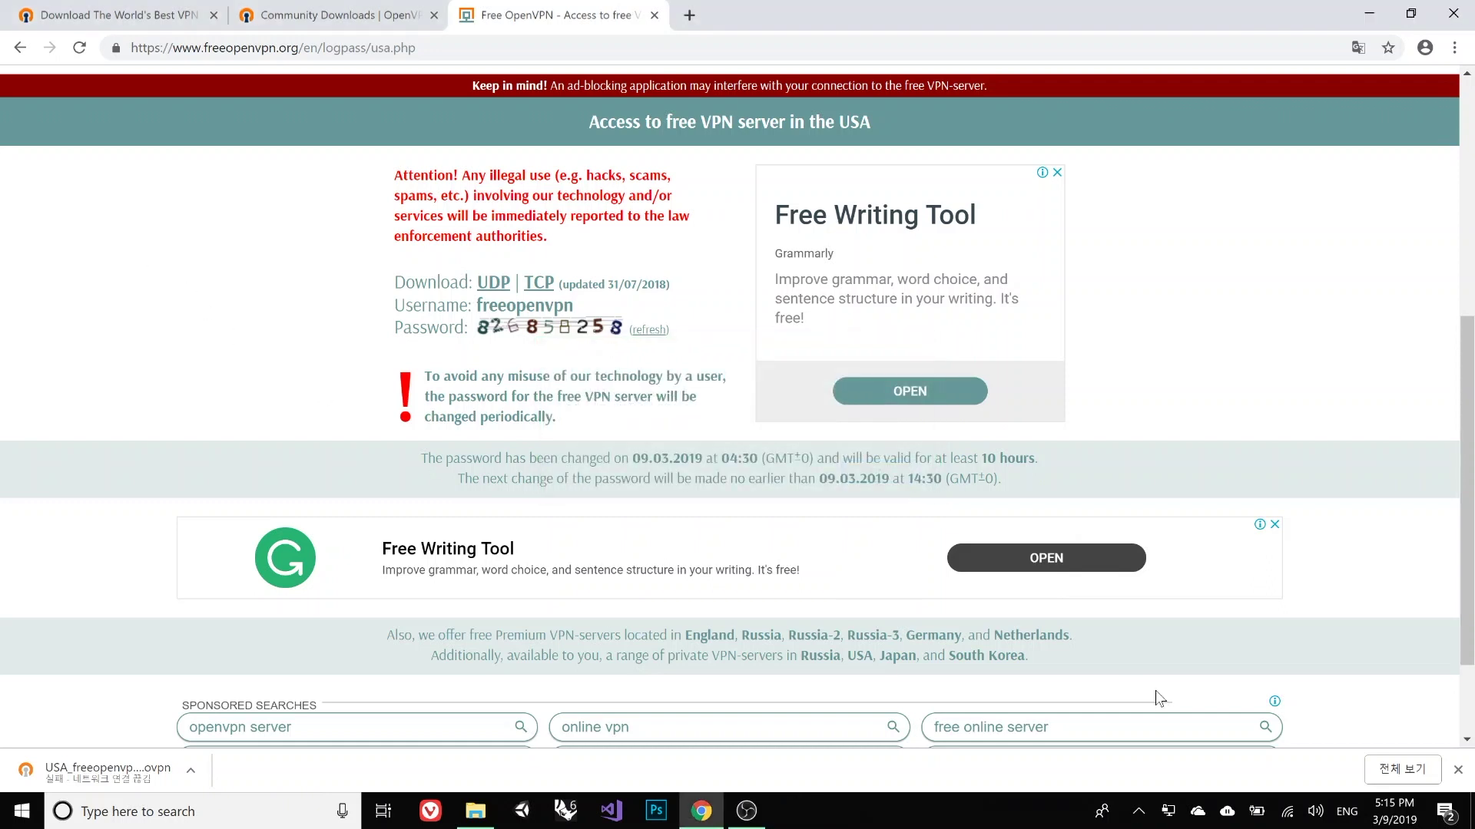
# Import the USA_freeopenvpn_tcp profile file via the tray icon and confirm success.
pyautogui.rightClick(1171, 811)
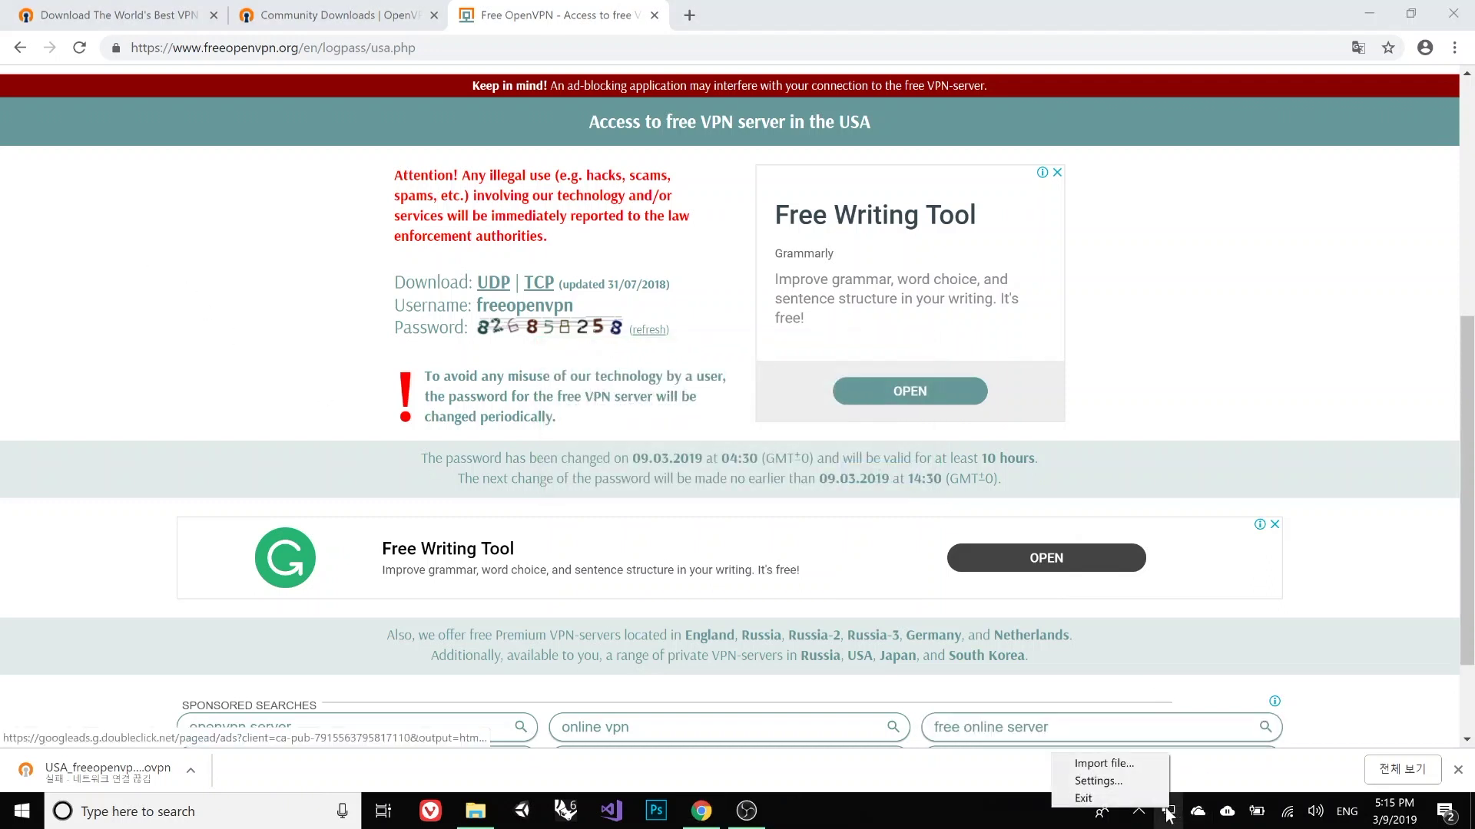
pyautogui.click(1138, 758)
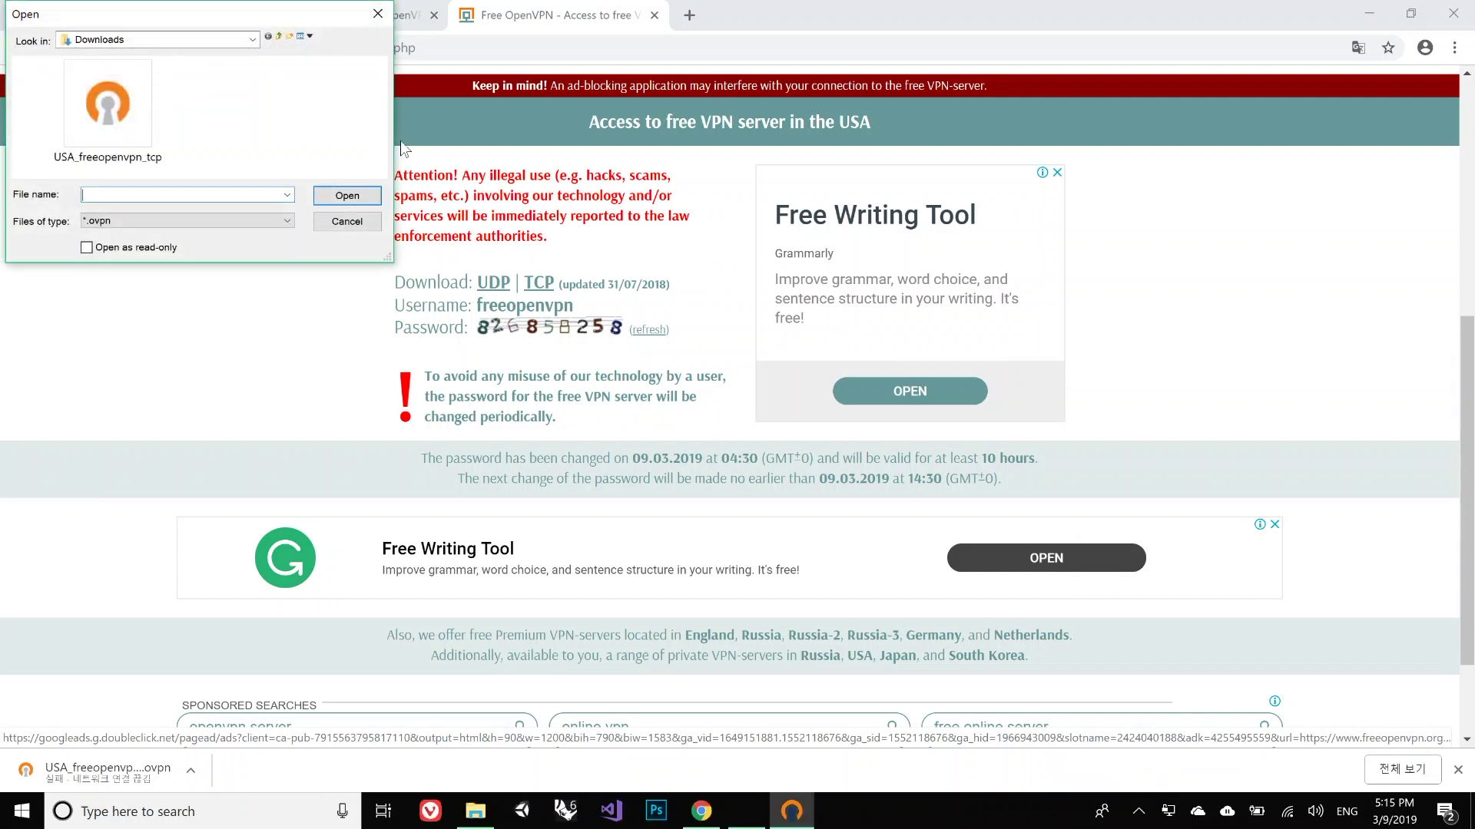
pyautogui.click(108, 110)
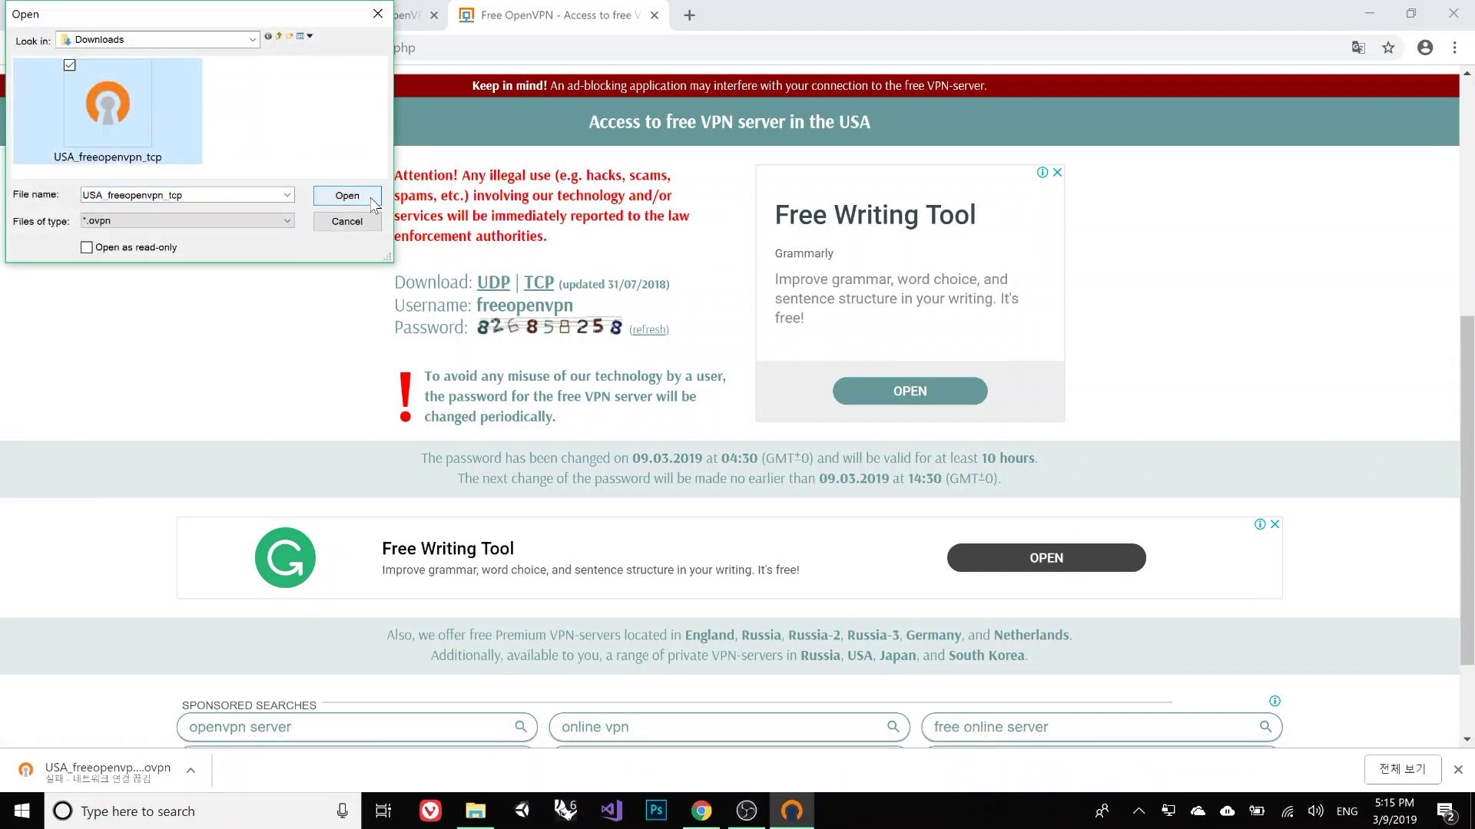
pyautogui.click(346, 195)
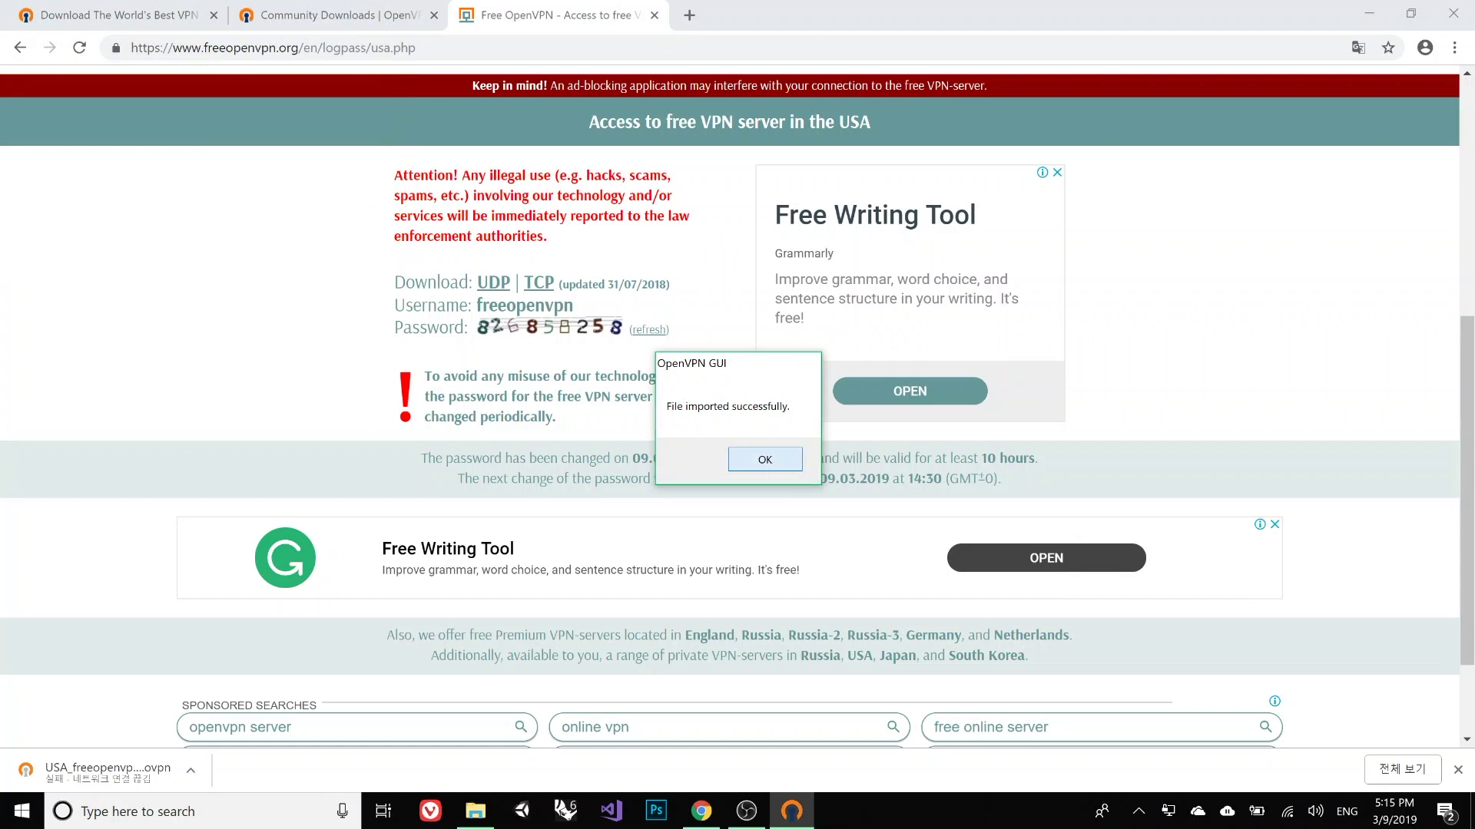
pyautogui.click(764, 460)
# Connect the USA_freeopenvpn_tcp profile with username freeopenvpn and the site's password.
pyautogui.rightClick(1167, 814)
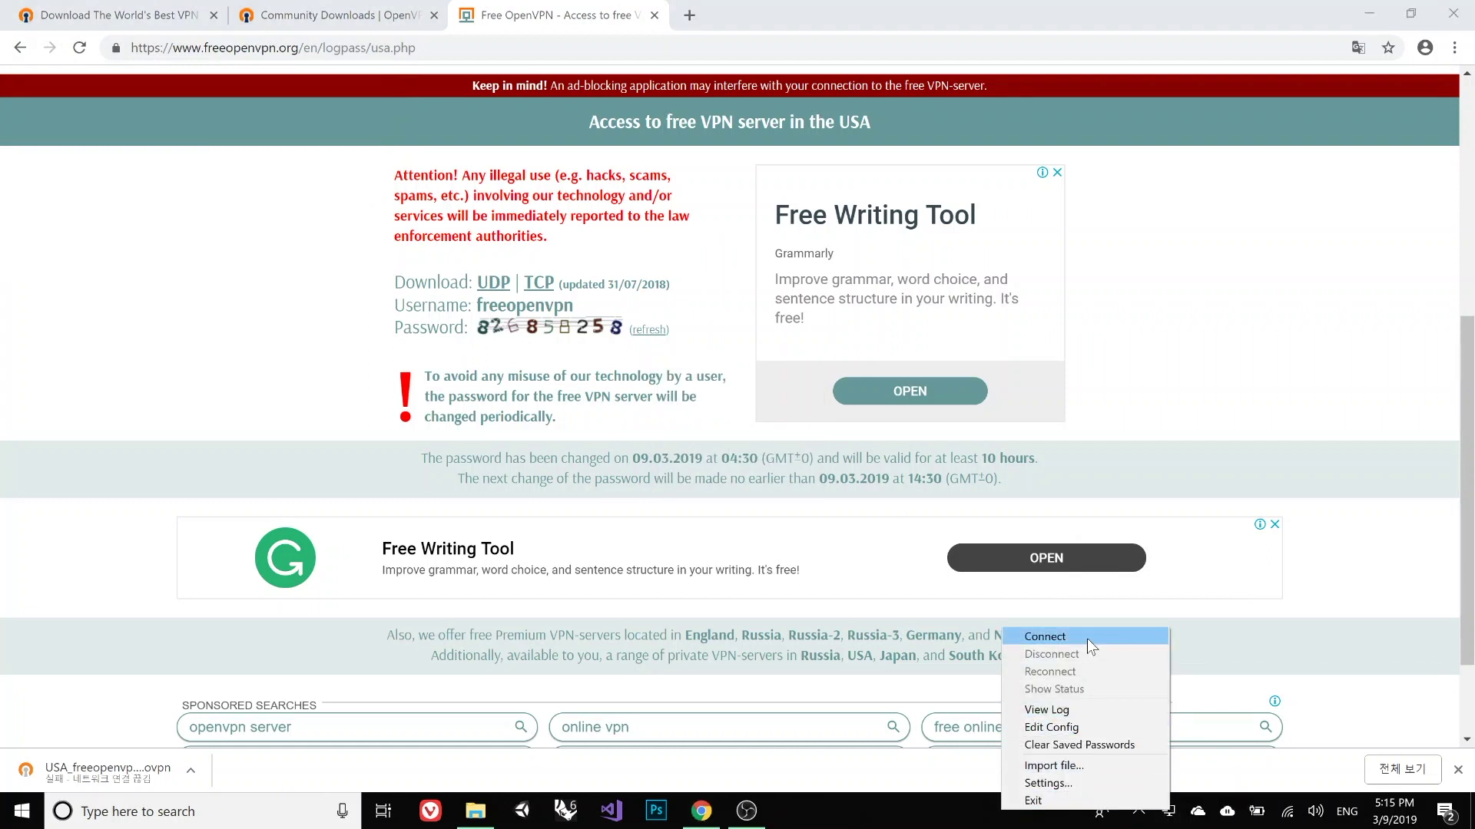
pyautogui.click(1086, 638)
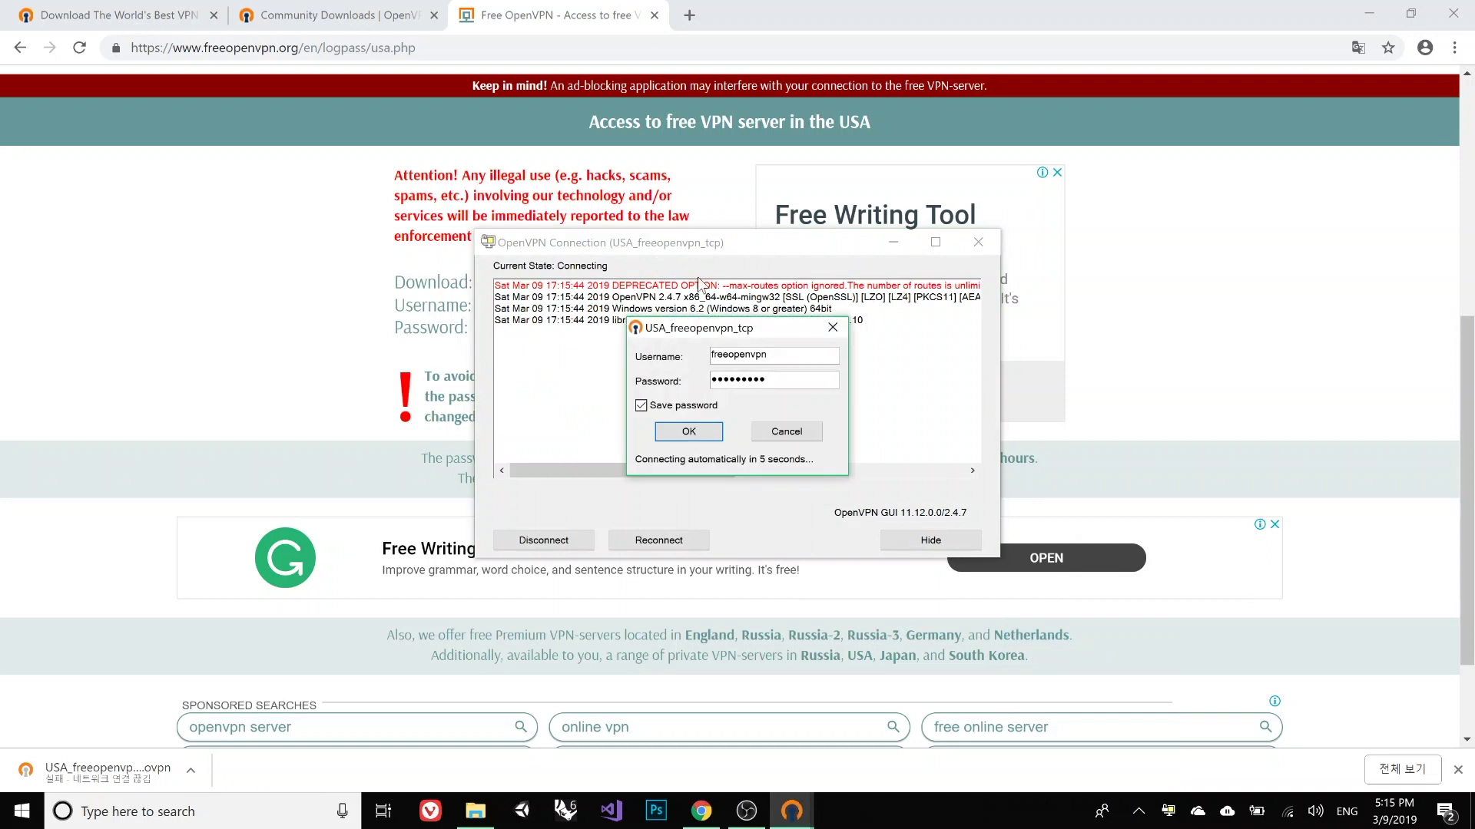
pyautogui.moveTo(698, 244); pyautogui.dragTo(1035, 243)
pyautogui.moveTo(706, 332)
pyautogui.mouseDown()
pyautogui.moveTo(748, 314)
pyautogui.moveTo(784, 249)
pyautogui.mouseUp()
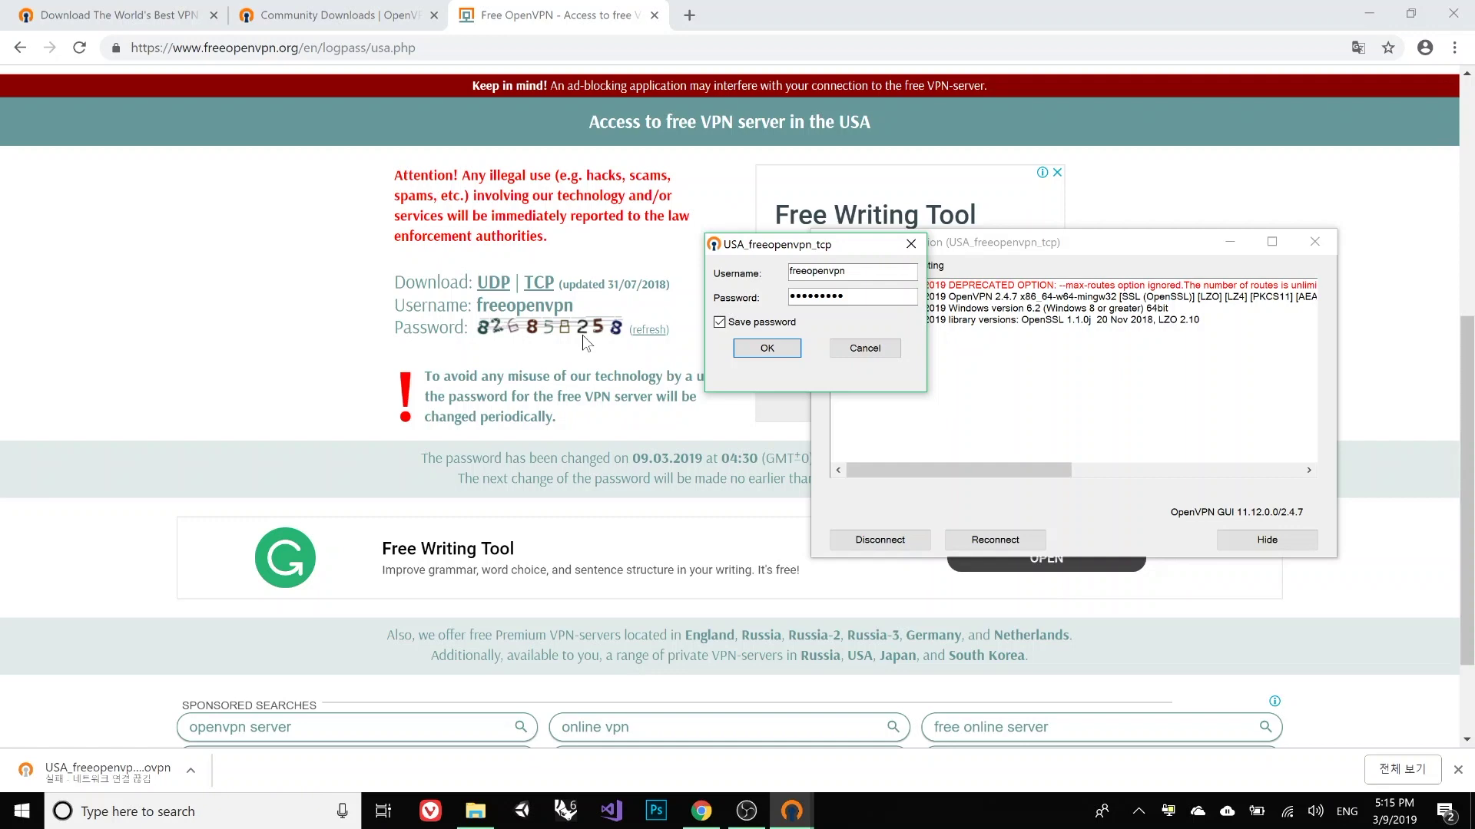
pyautogui.click(766, 348)
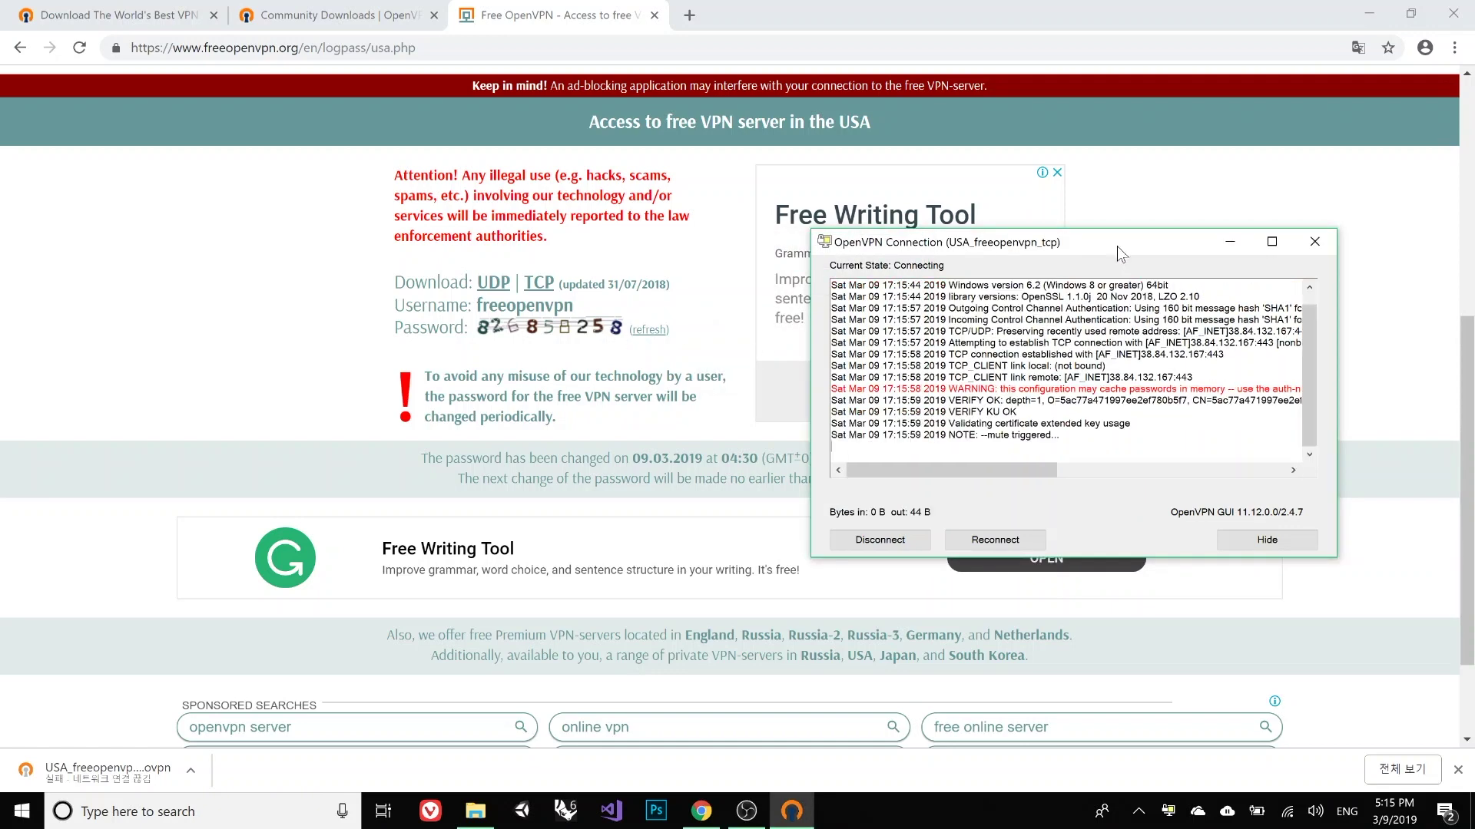
pyautogui.moveTo(1117, 245)
pyautogui.mouseDown()
pyautogui.moveTo(937, 255)
pyautogui.moveTo(727, 149)
pyautogui.mouseUp()
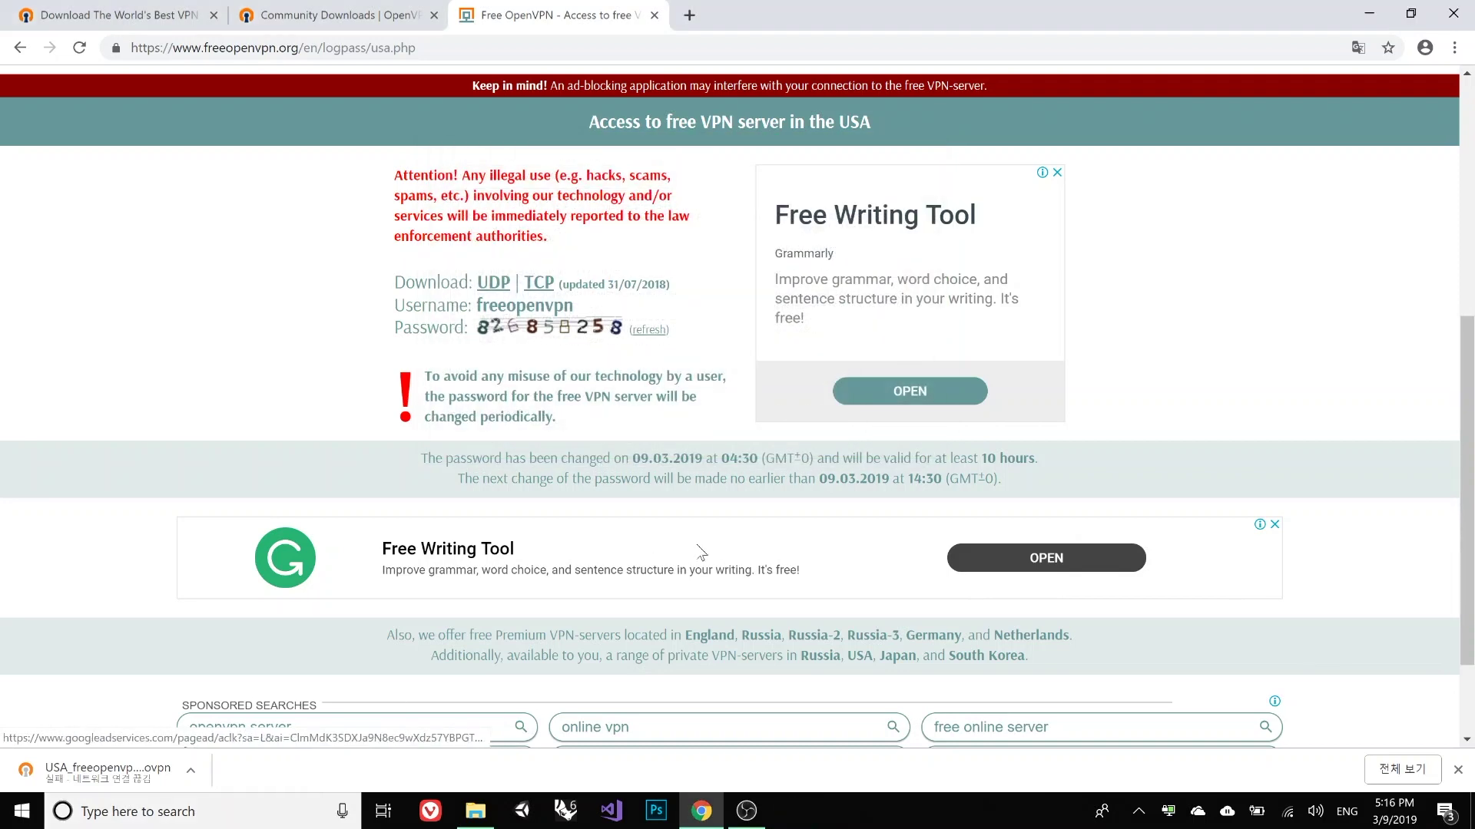
# Launch the Netflix app from the taskbar search with 'net'.
pyautogui.click(139, 812)
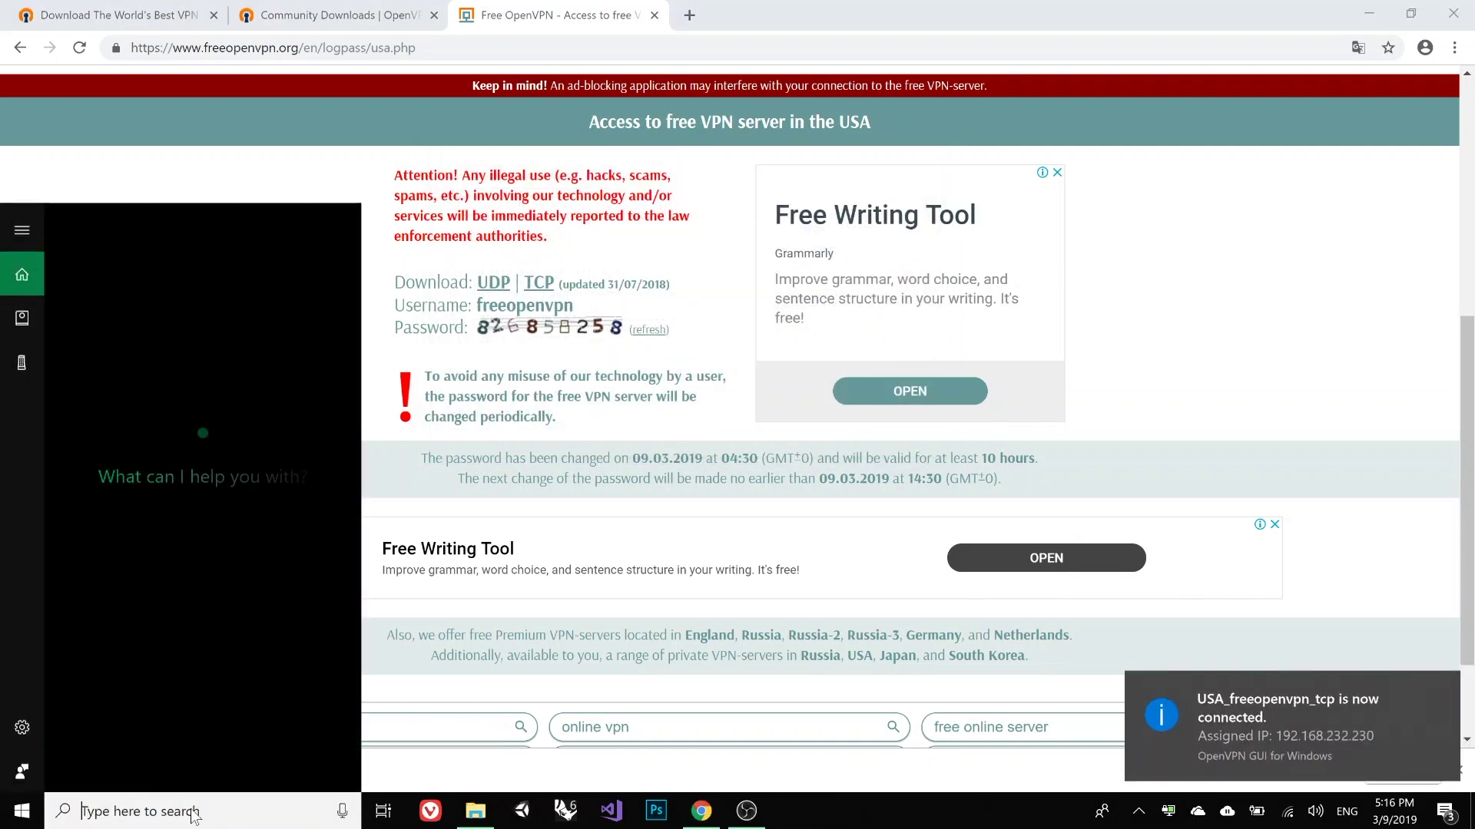
pyautogui.write('net')
pyautogui.press('Return')
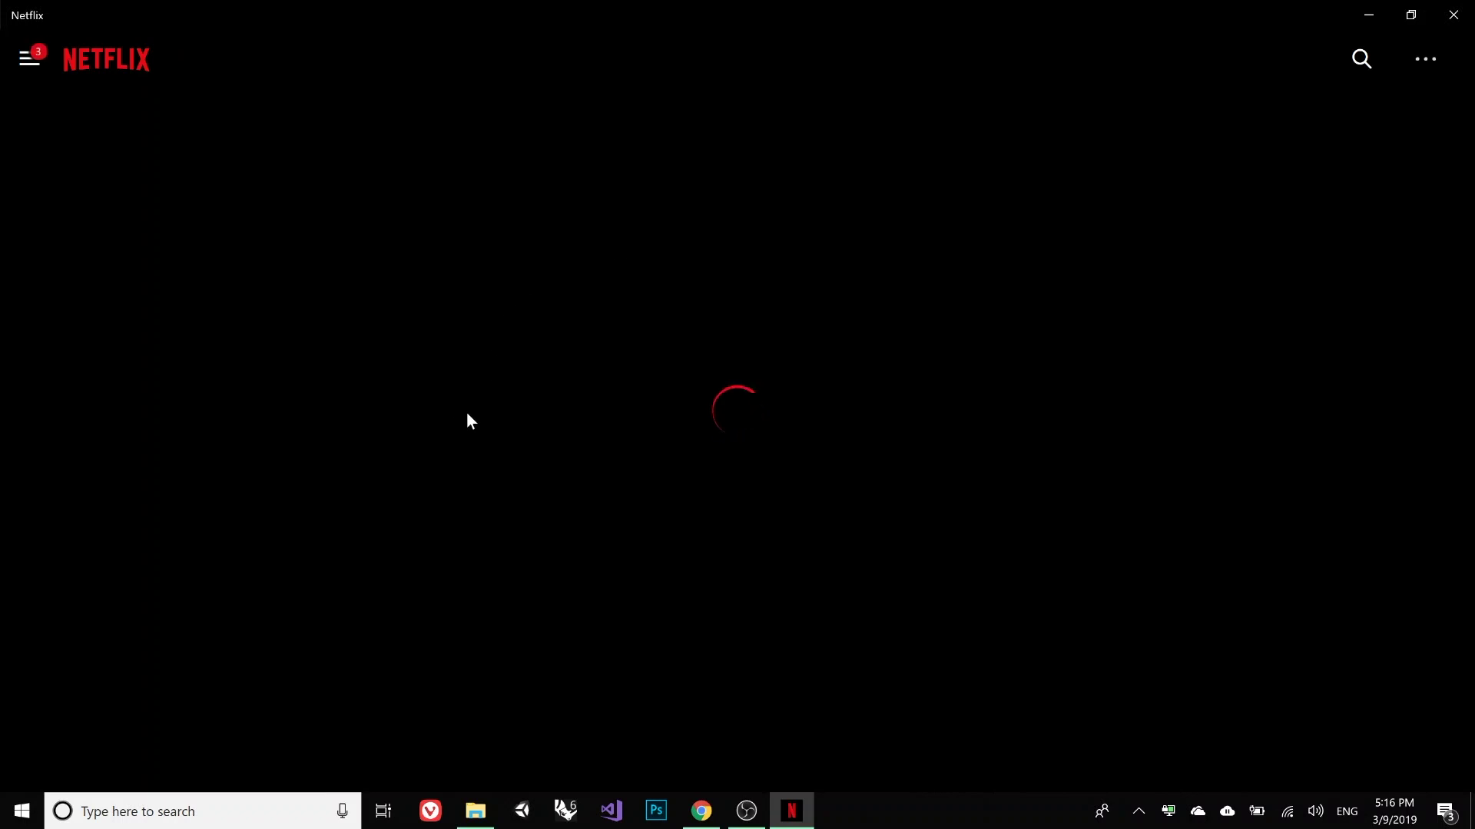
pyautogui.scroll(-3, 479, 406)
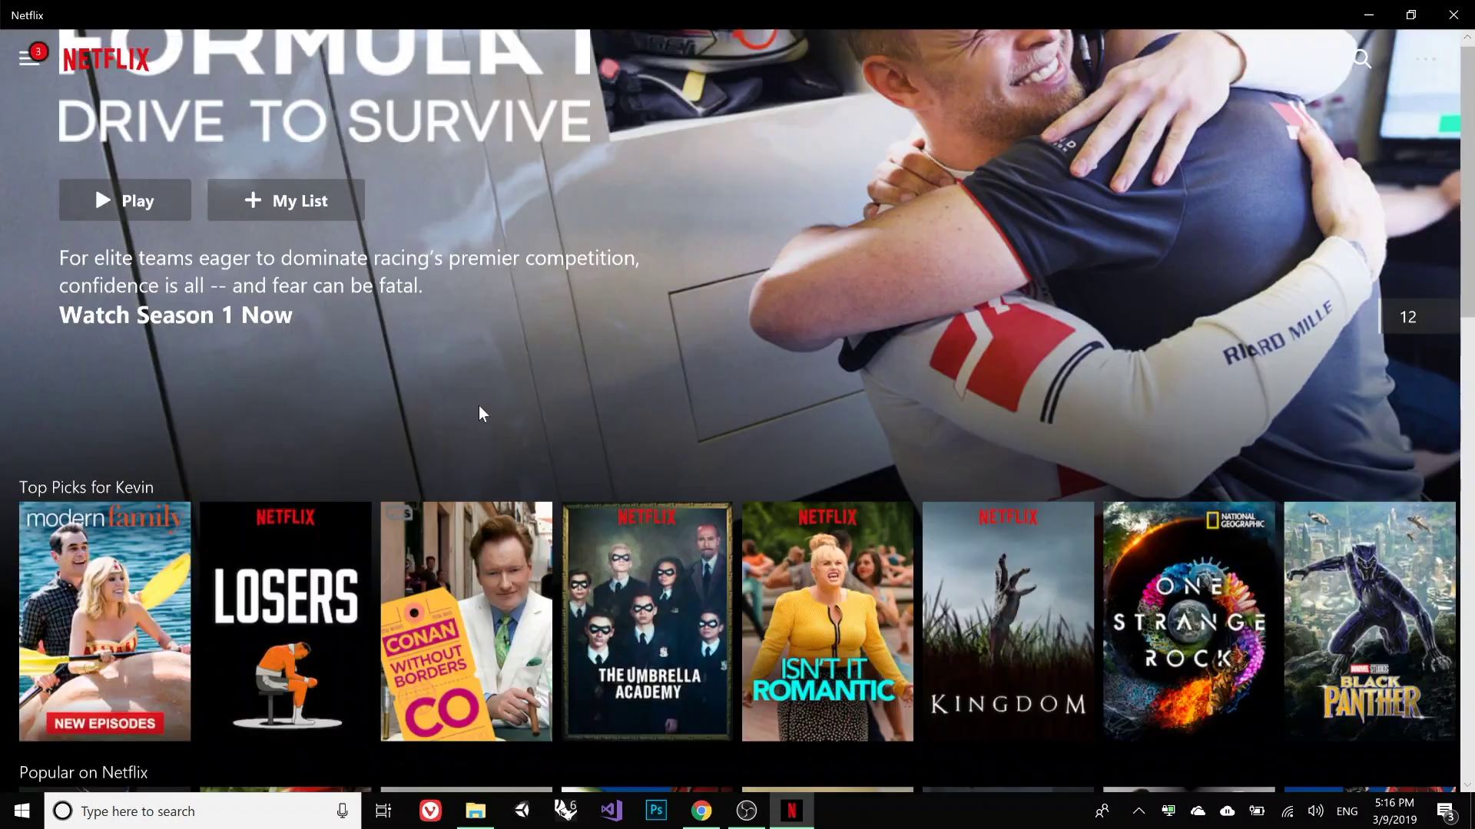
pyautogui.scroll(-3, 479, 406)
pyautogui.scroll(-5, 478, 405)
pyautogui.scroll(2, 474, 399)
pyautogui.scroll(4, 424, 395)
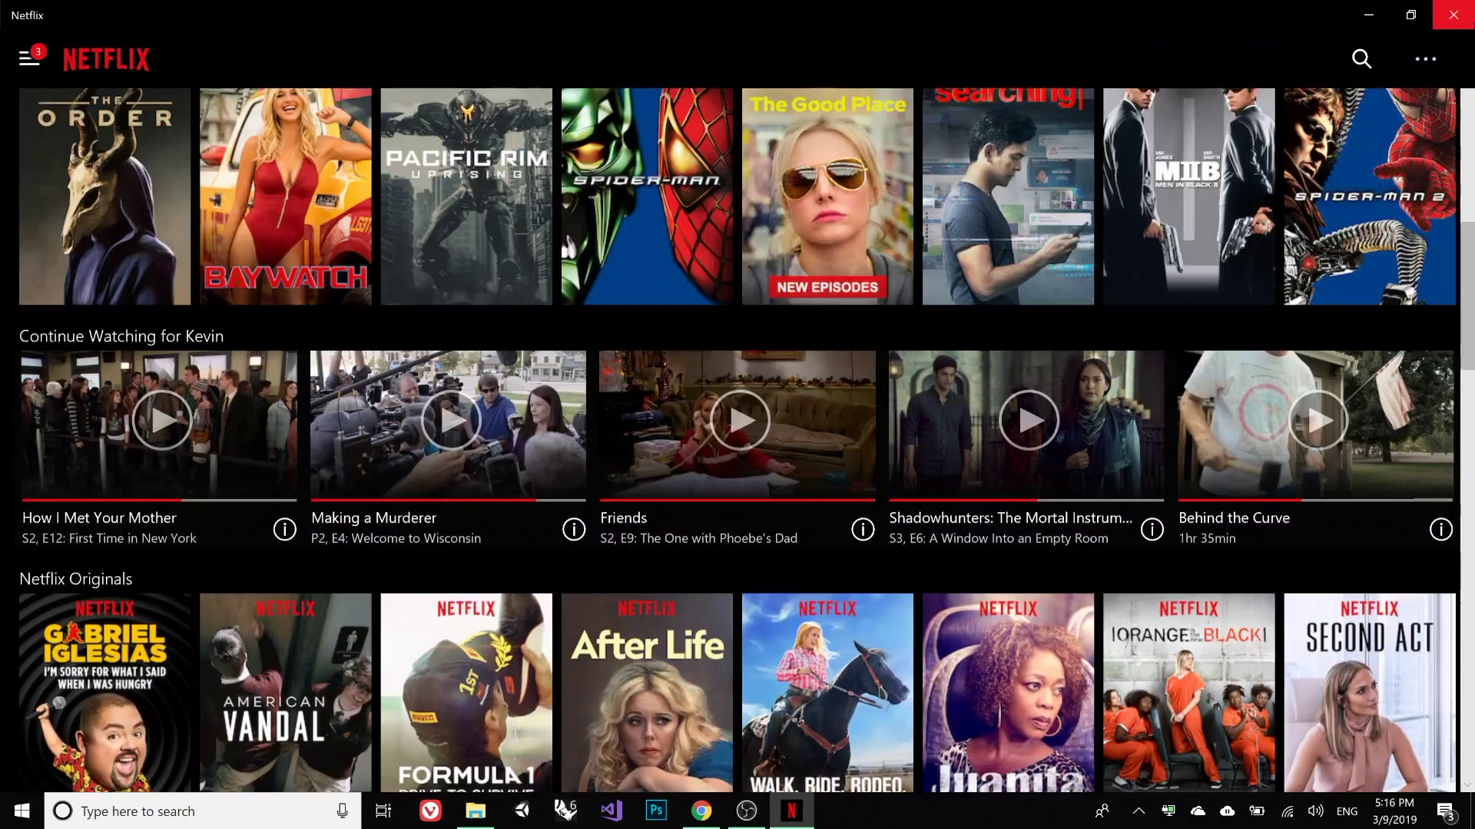
# Search 'the office', open The Office and play S9:E20 "Paper Airplane".
pyautogui.click(1360, 59)
pyautogui.write('the')
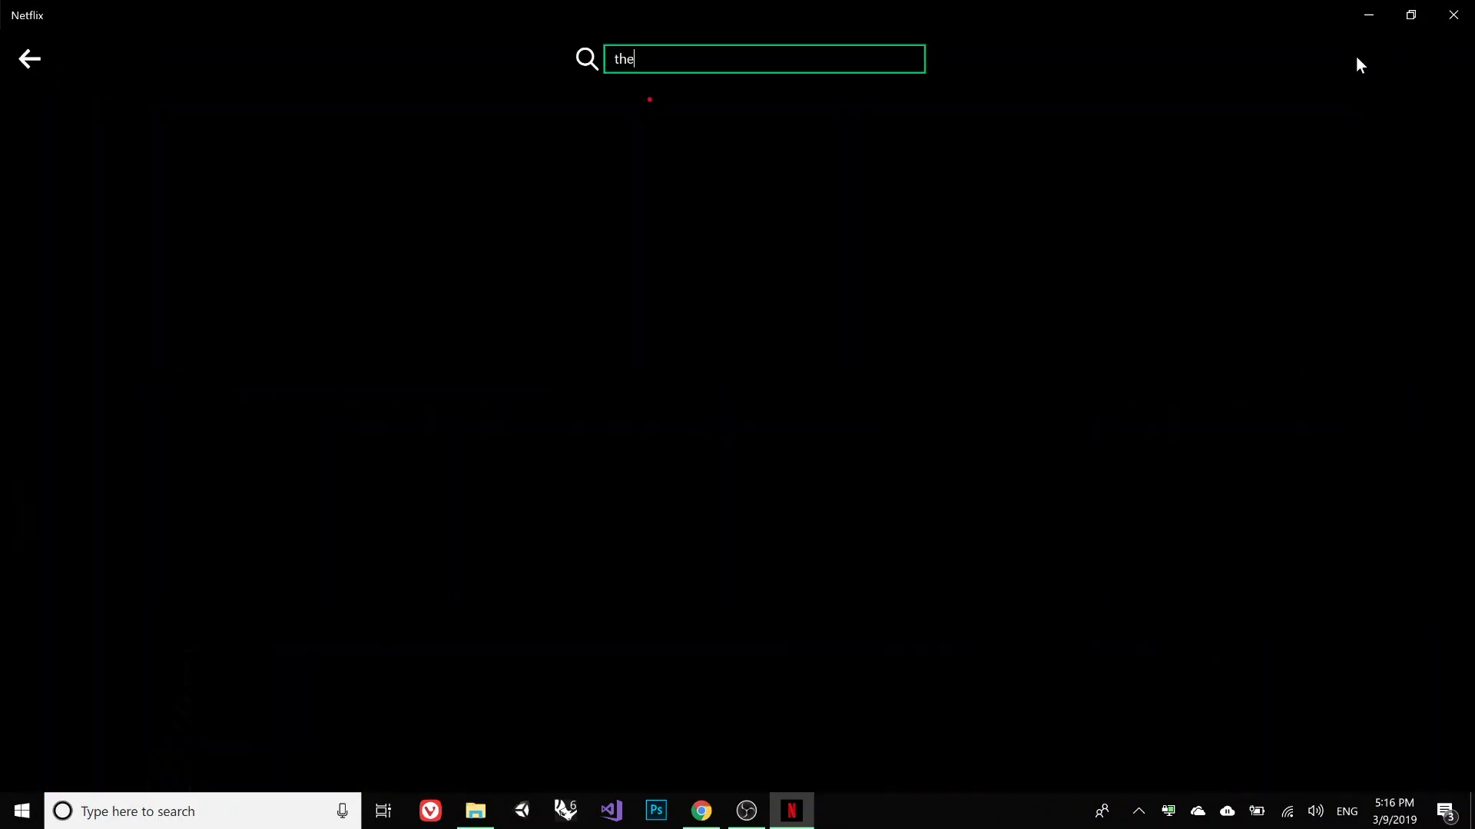
pyautogui.write(' office')
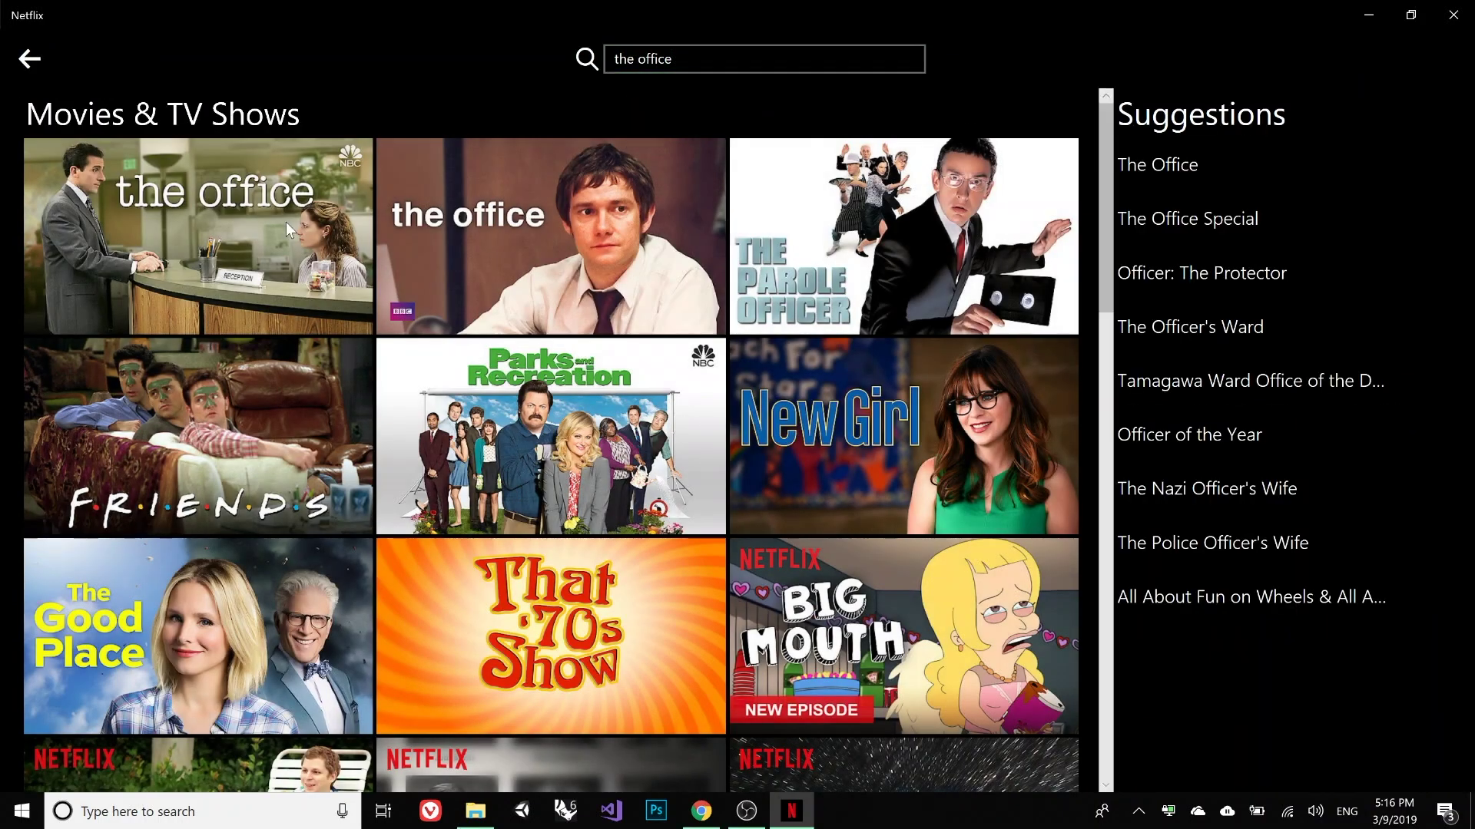
pyautogui.click(286, 222)
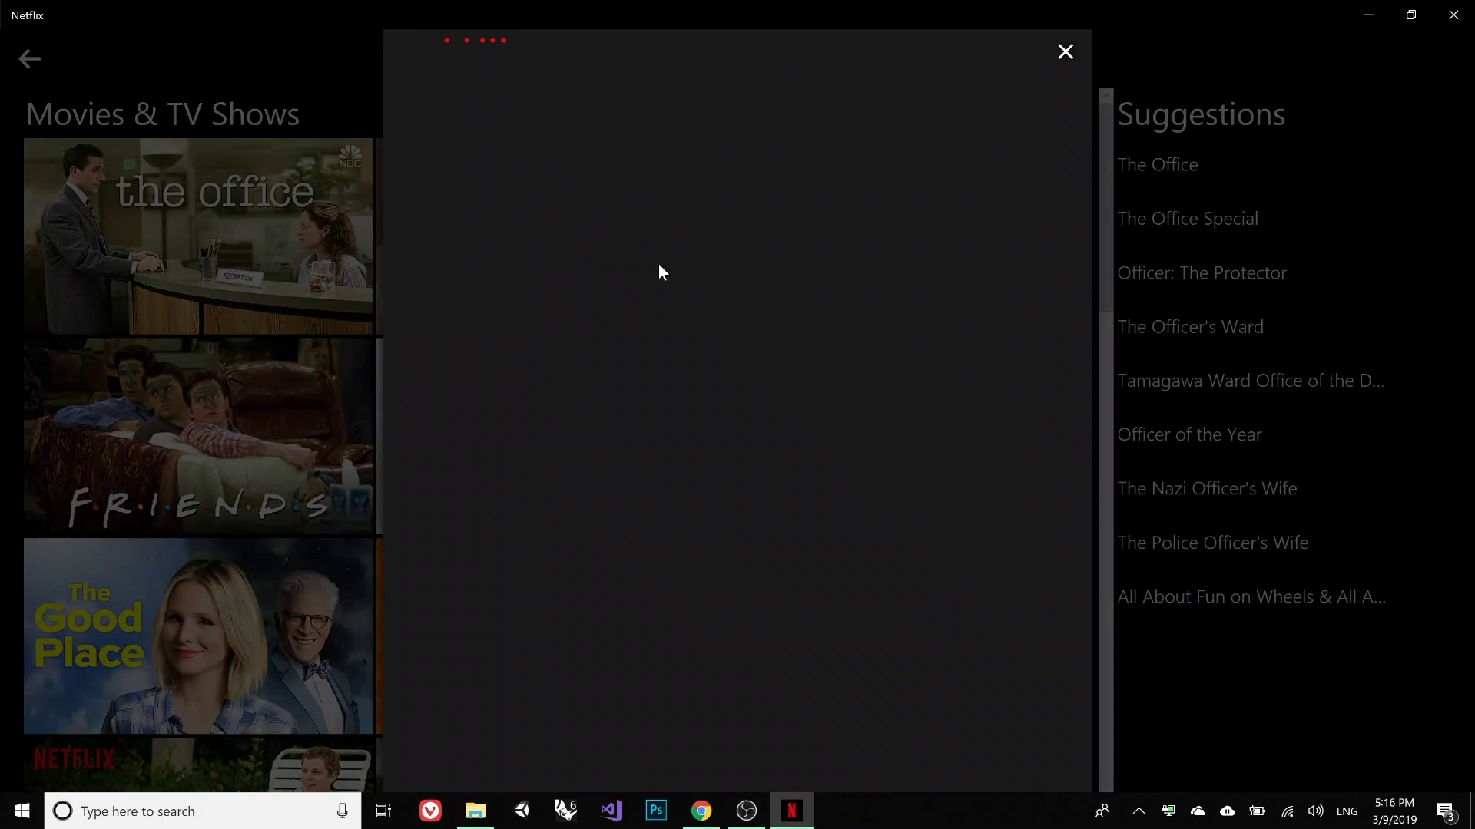
pyautogui.click(733, 203)
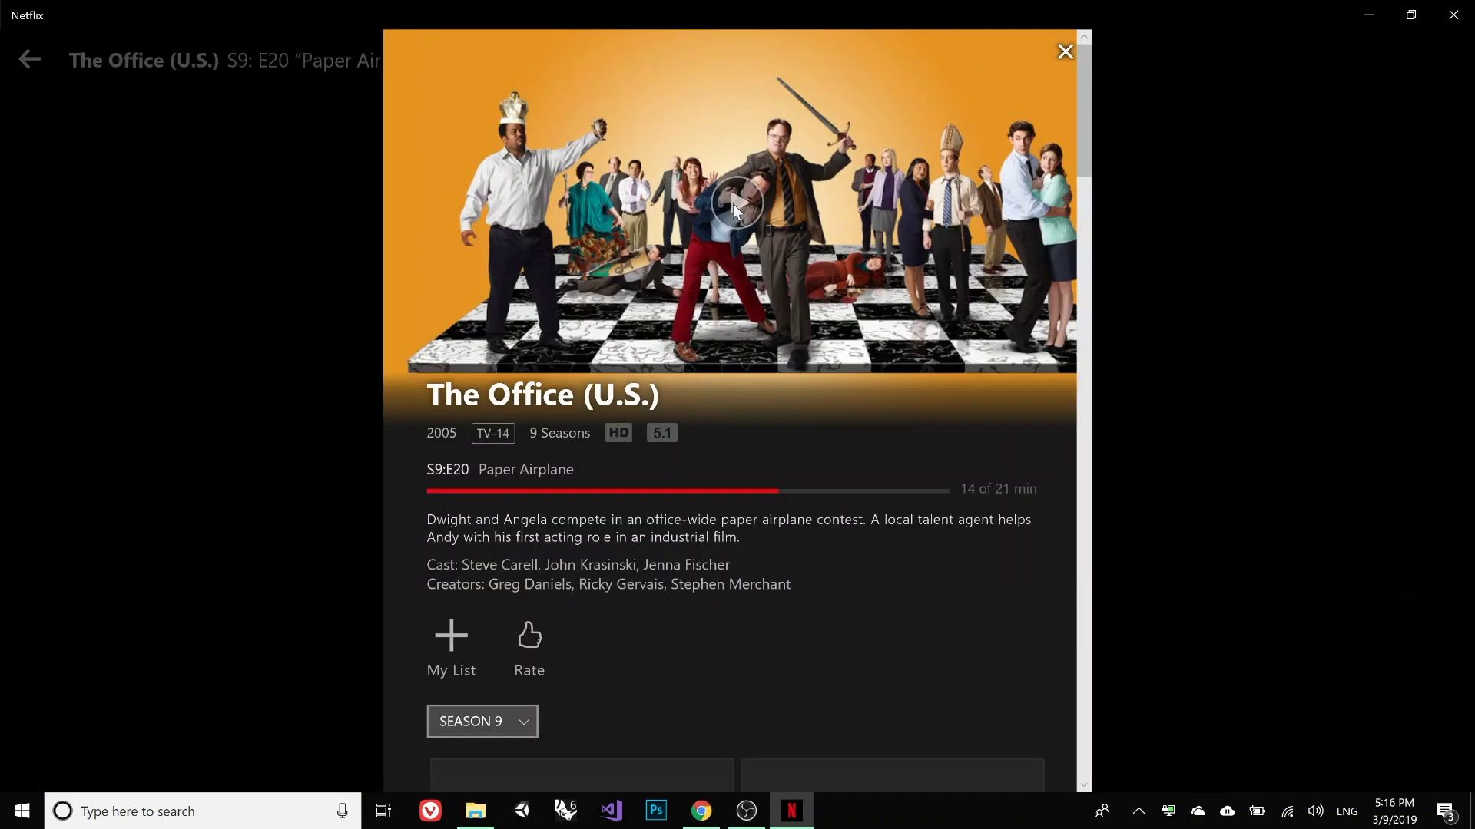